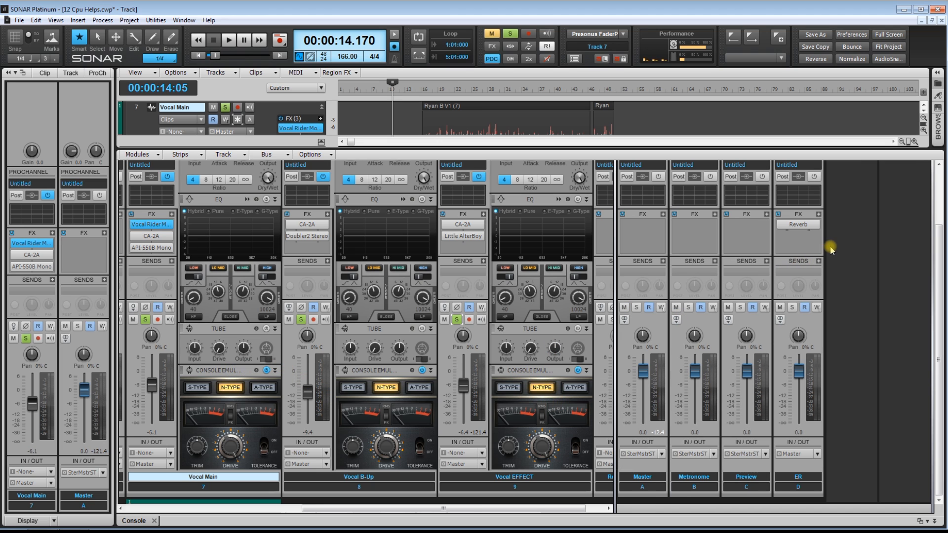
Insert a new stereo bus in the console and name it Vox Bus
right_click(837, 234)
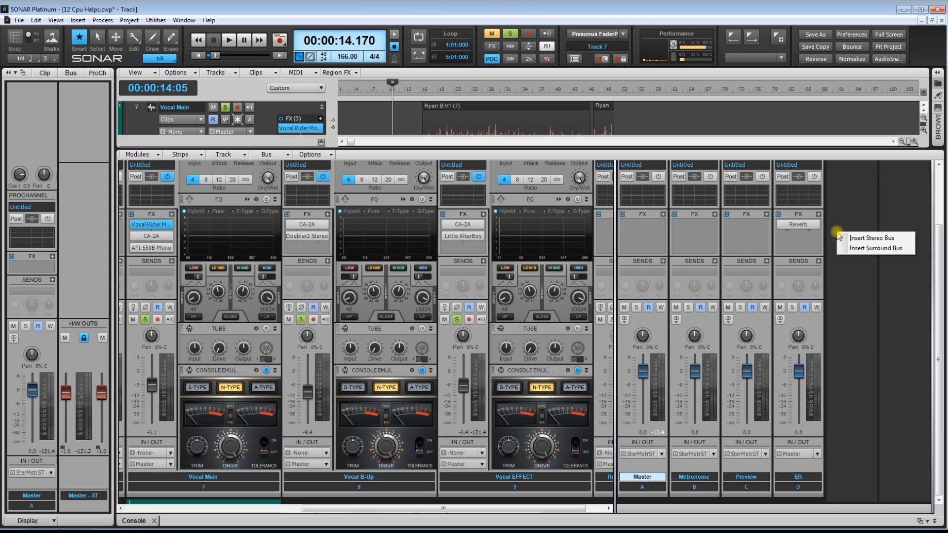
click(863, 238)
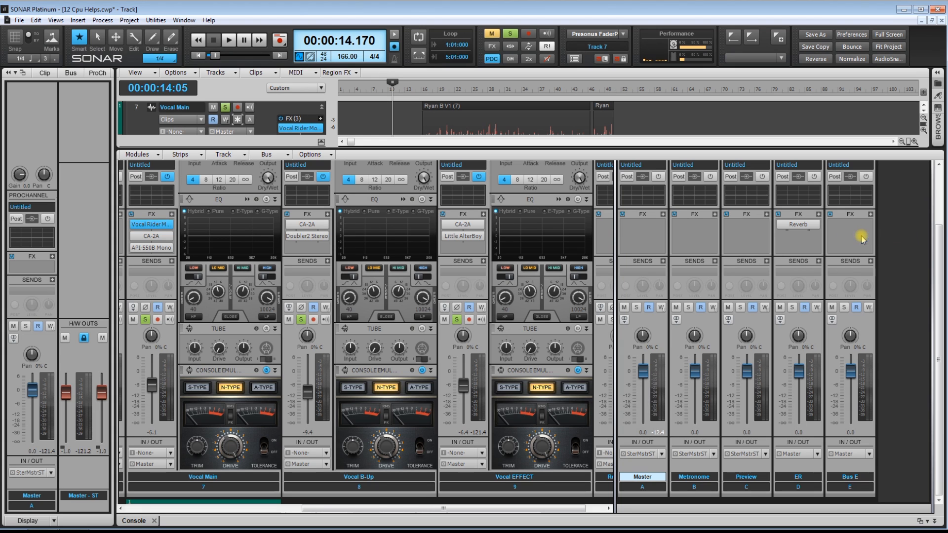
double_click(863, 477)
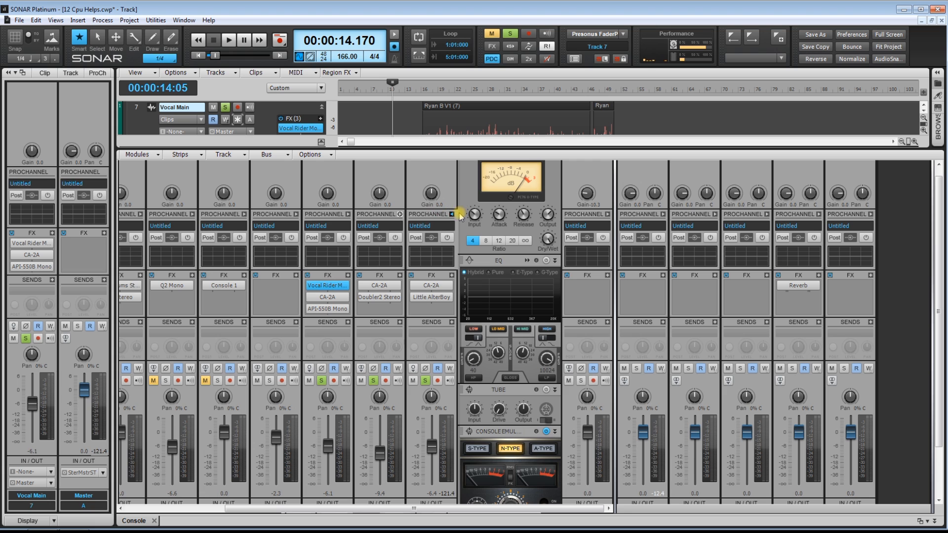
Collapse the Vocal EFFECT ProChannel and route the outputs of Vocal Main, Vocal B-Up and Vocal EFFECT to Vox Bus
click(452, 214)
scroll(498, 246, down, 3)
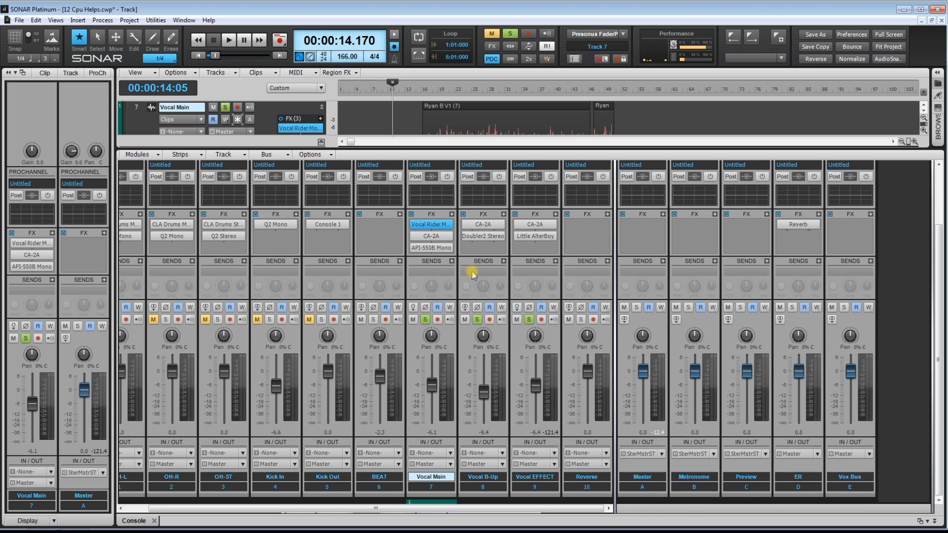
click(451, 465)
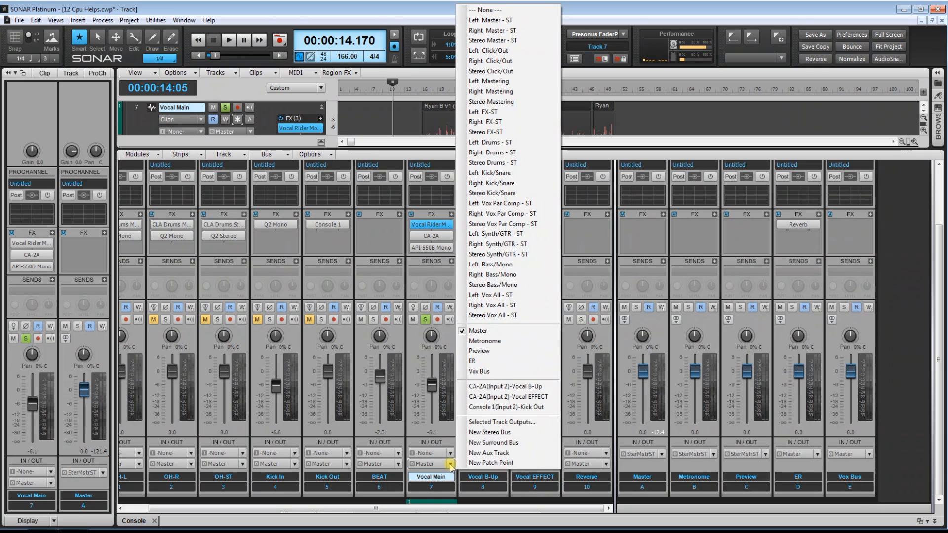
click(483, 372)
click(502, 464)
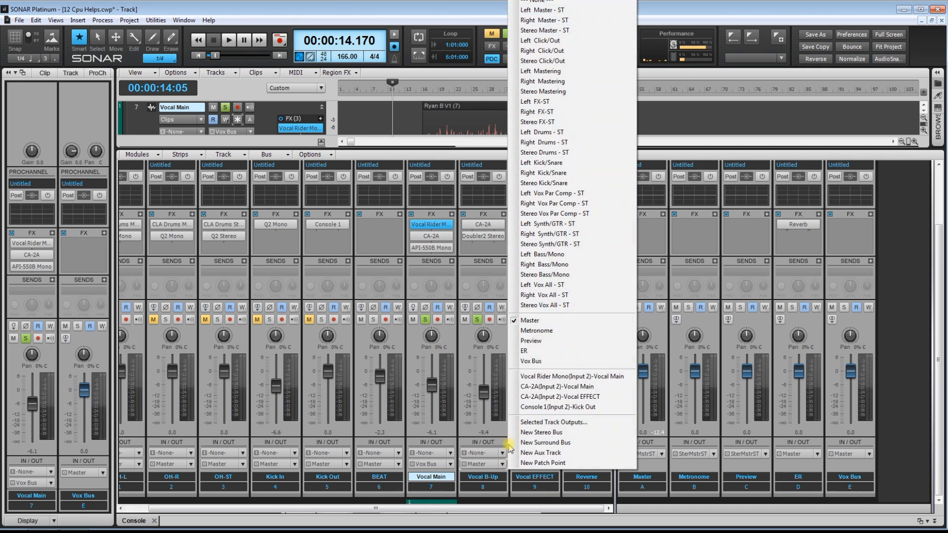
click(531, 361)
click(555, 465)
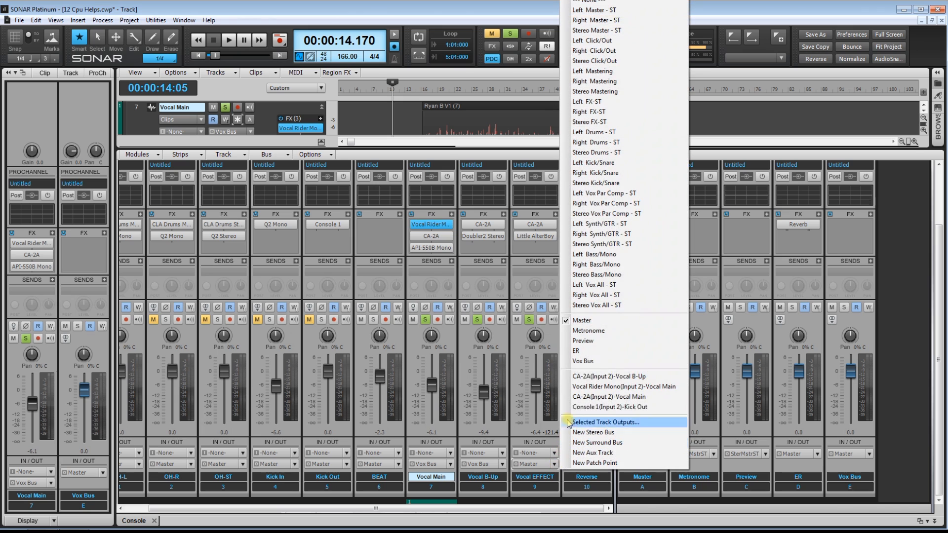
click(578, 363)
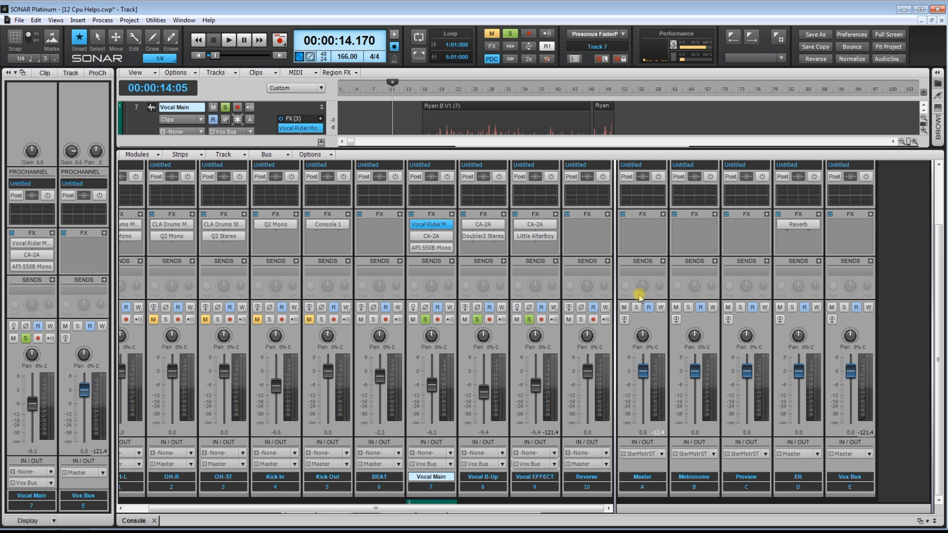
Expand the ProChannel of Vox Bus, enable its console emulator and set it to N-Type
scroll(894, 229, up, 3)
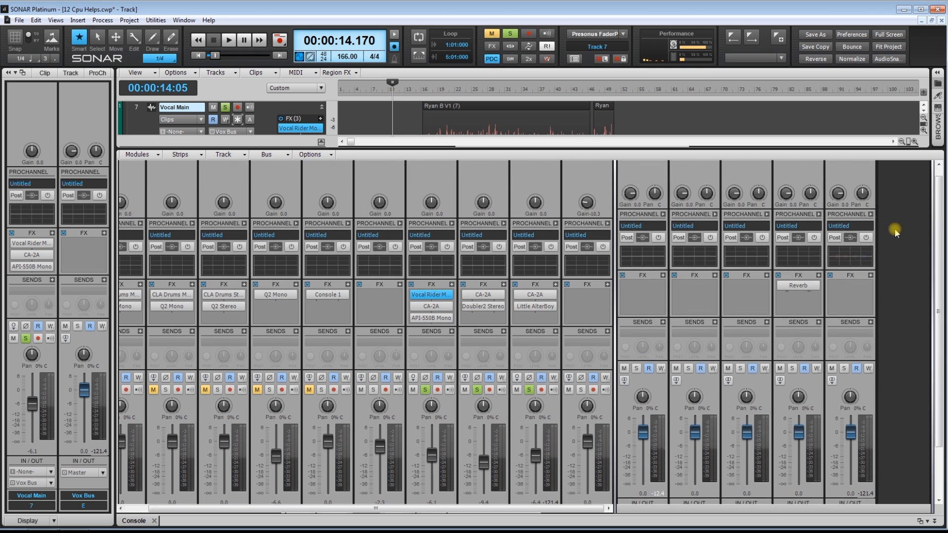
click(870, 224)
scroll(887, 282, down, 2)
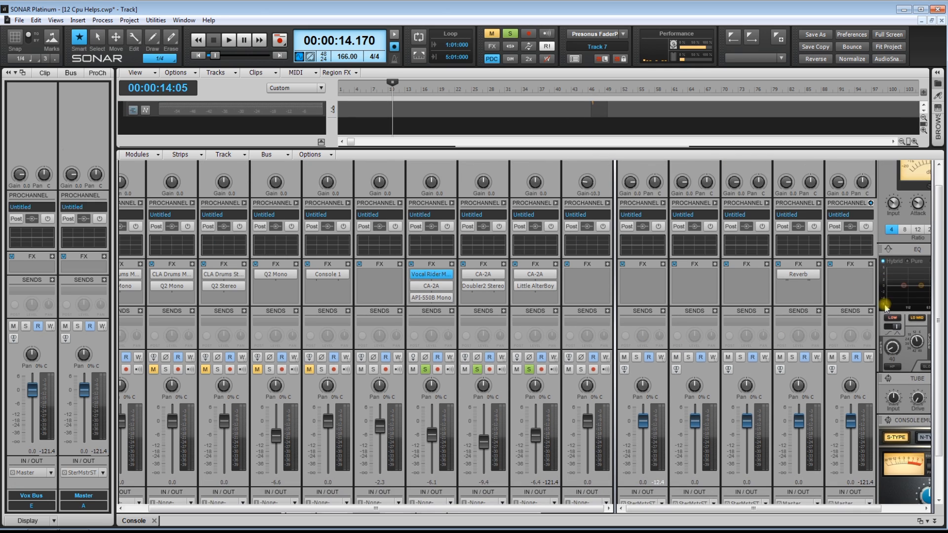
drag(773, 514, 894, 508)
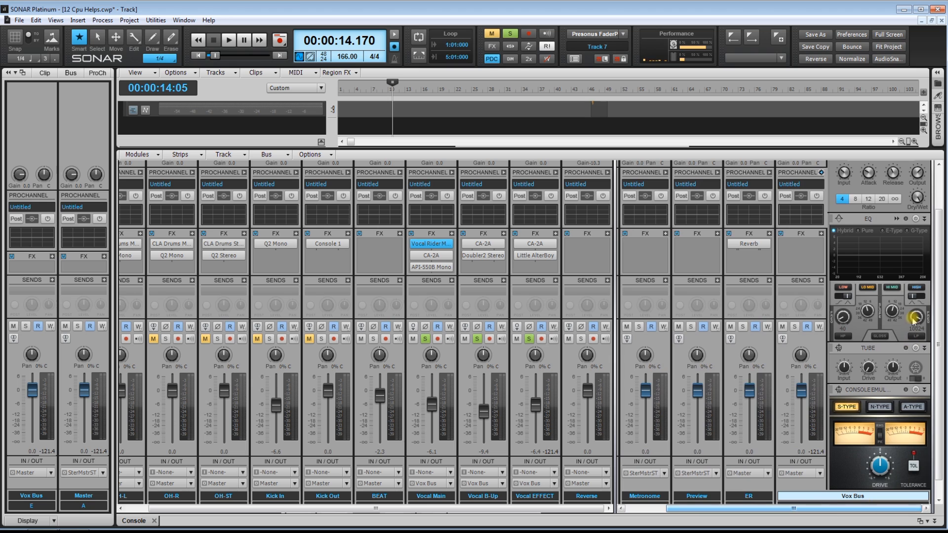
click(916, 390)
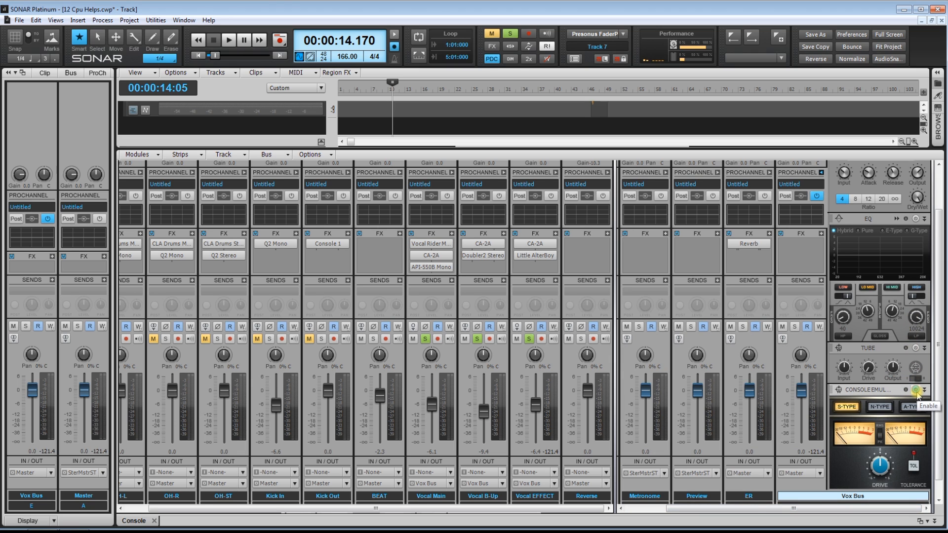
click(879, 407)
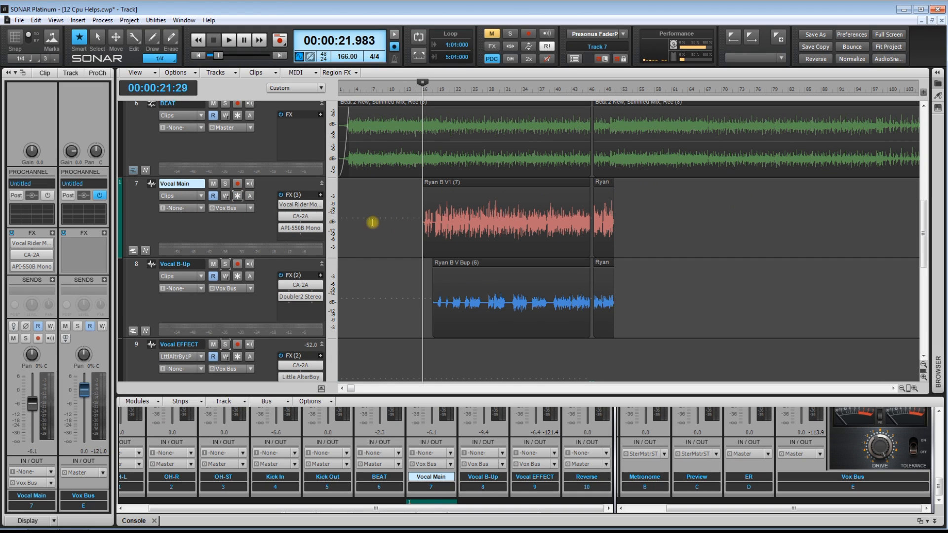
Freeze the Vocal Main track, then unfreeze it and check its Vocal Rider plug-in
click(236, 197)
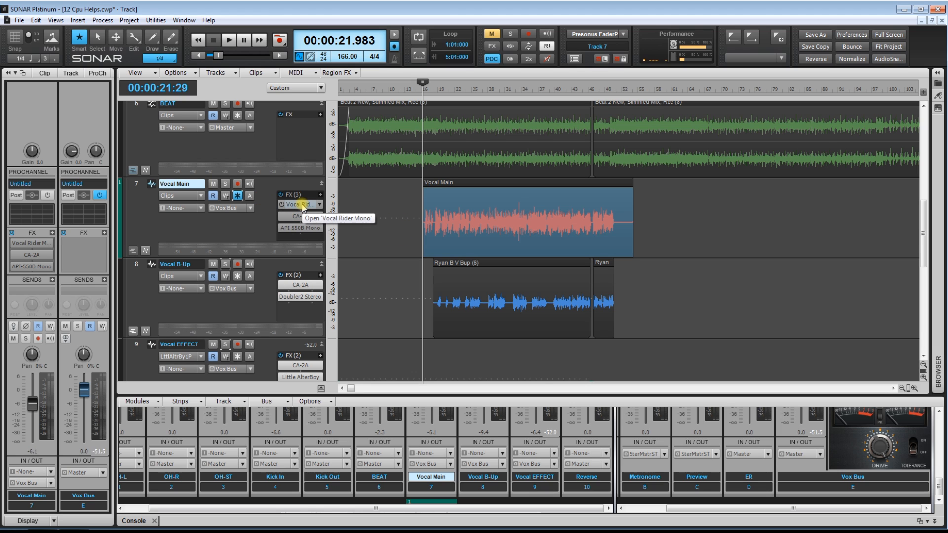
click(237, 196)
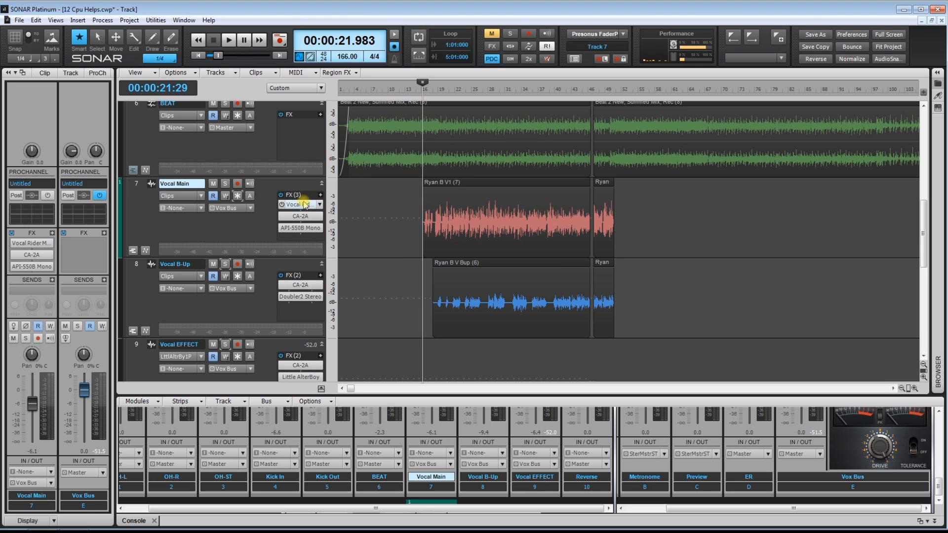
double_click(301, 204)
click(535, 303)
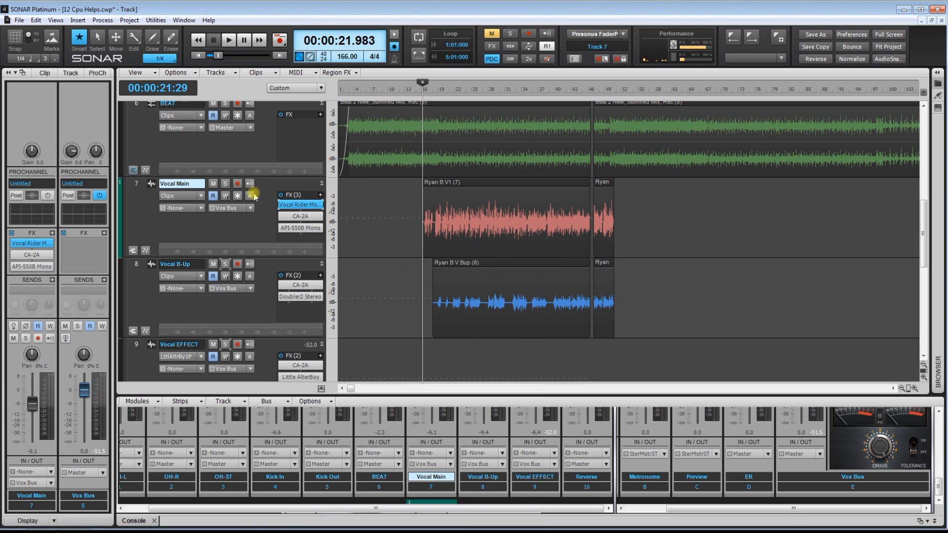
Freeze Vocal Main again and move its frozen clip up to the same time position on the empty, enlarged Track 7
click(237, 196)
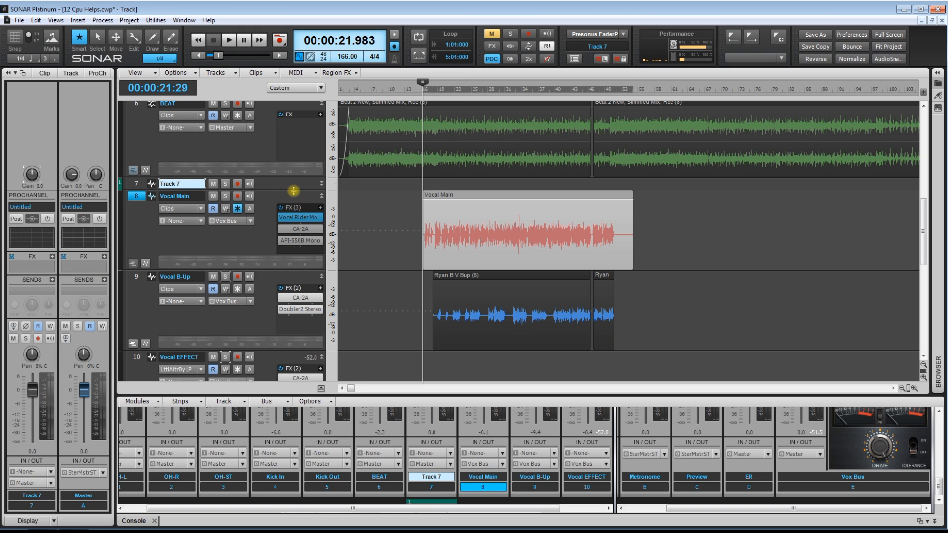
drag(296, 193, 303, 254)
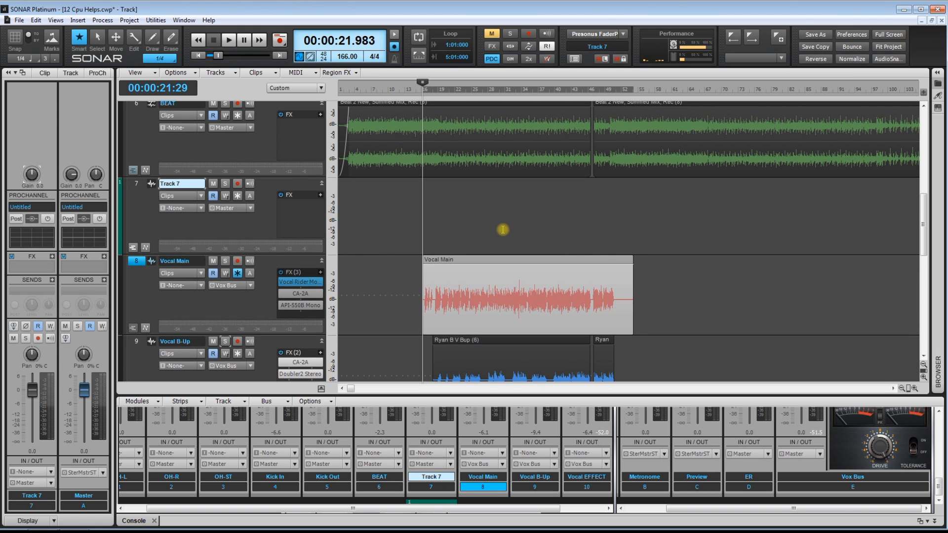
drag(500, 234, 527, 269)
drag(515, 260, 515, 218)
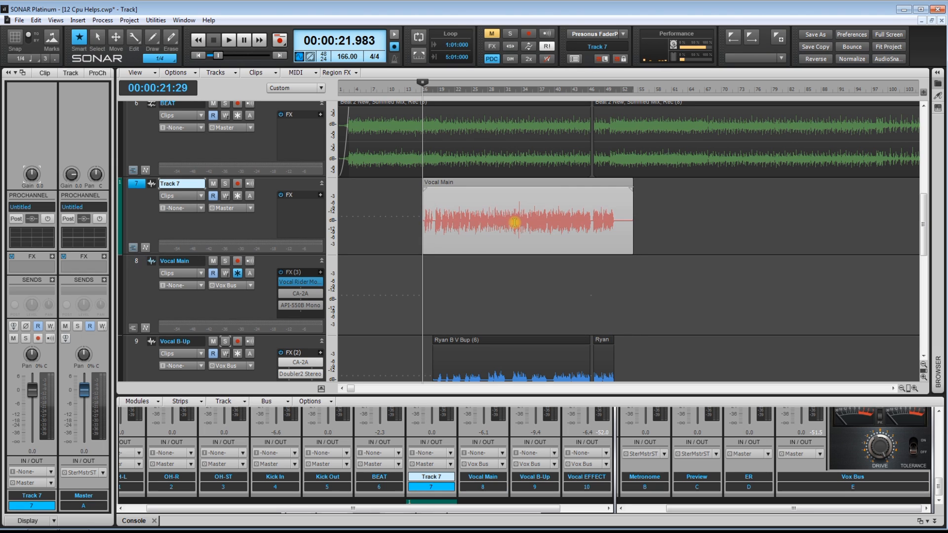
Select the whole Vocal Main clip on Track 7
drag(373, 199, 658, 214)
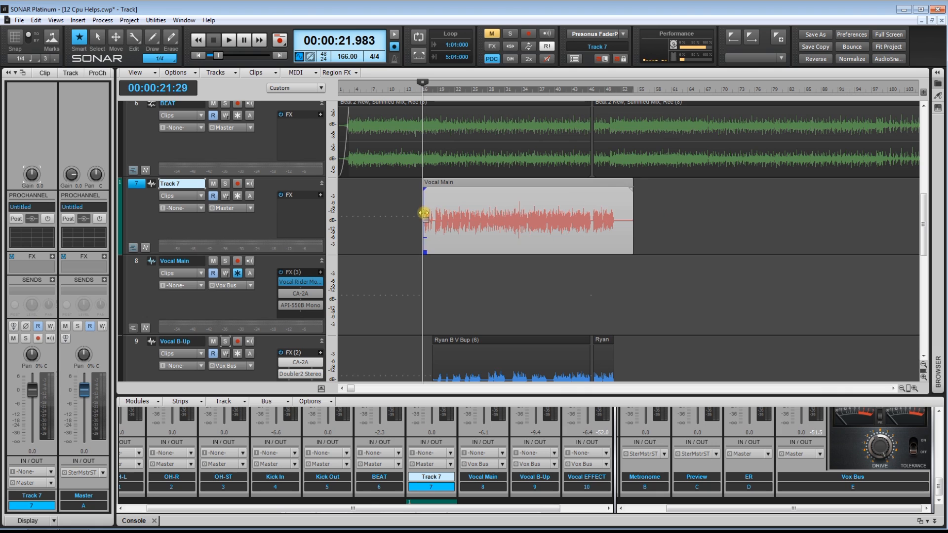
drag(400, 204, 653, 220)
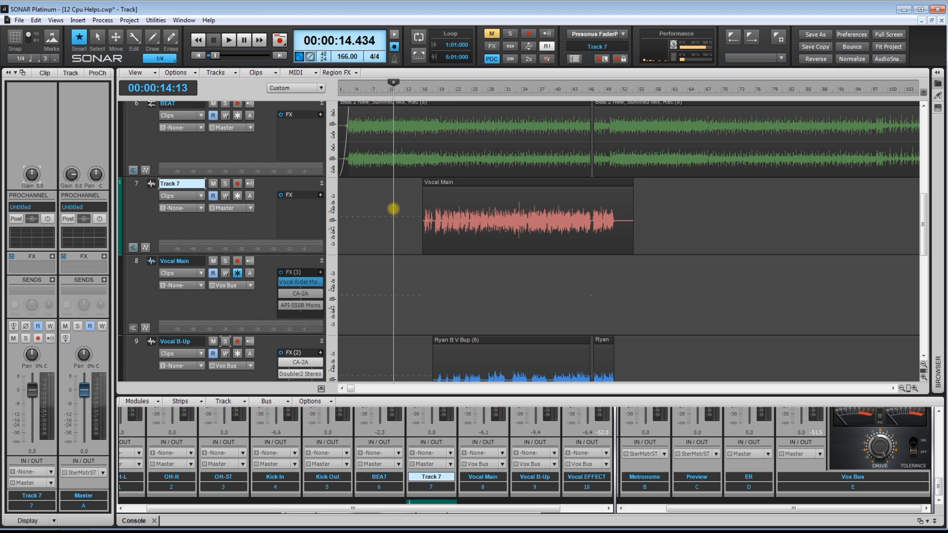
click(392, 207)
drag(406, 201, 681, 219)
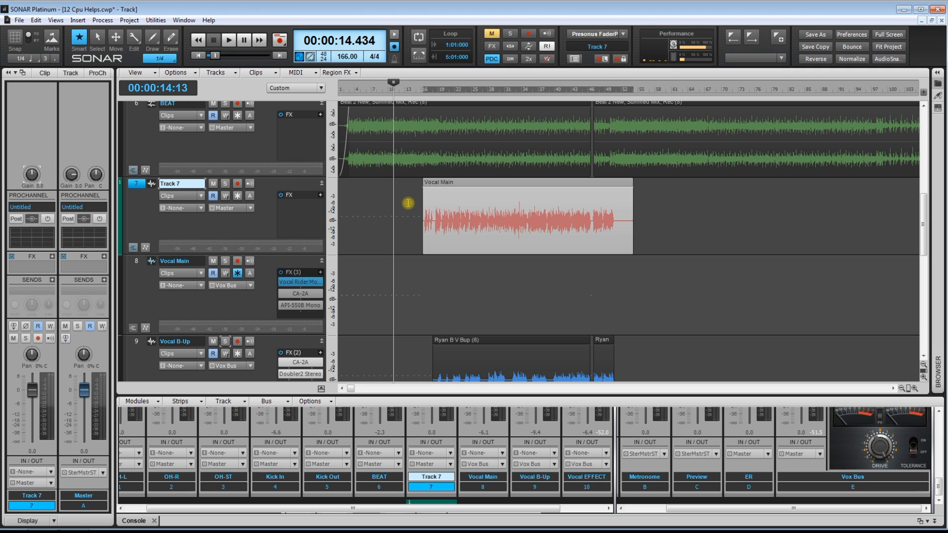
drag(410, 206, 672, 223)
drag(386, 199, 707, 226)
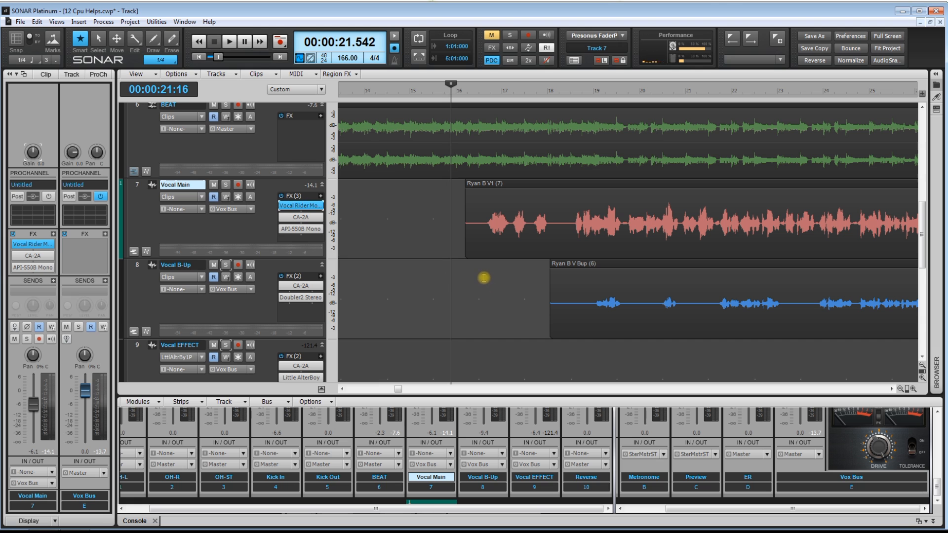
Play the start of Vocal Main, then erase the silence after measure 18 and the silence before the first phrase
key(space)
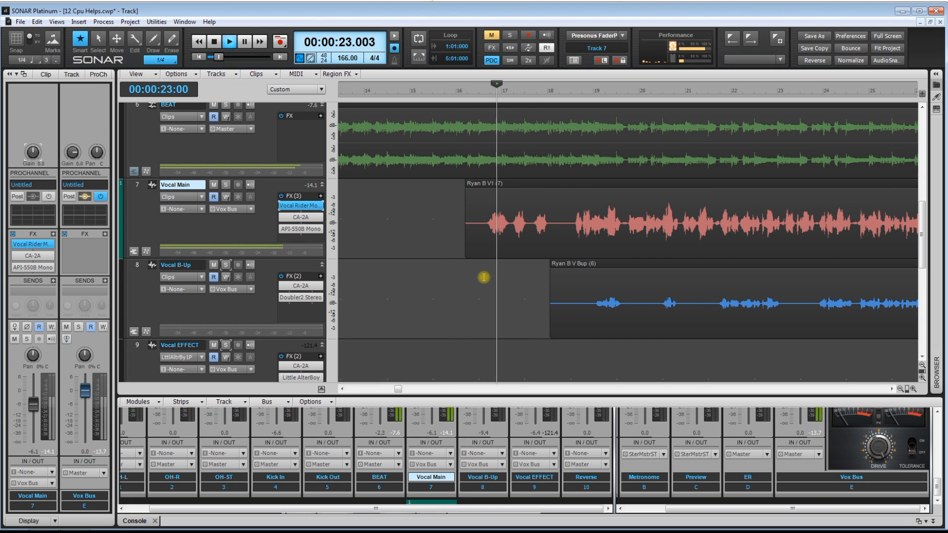
key(space)
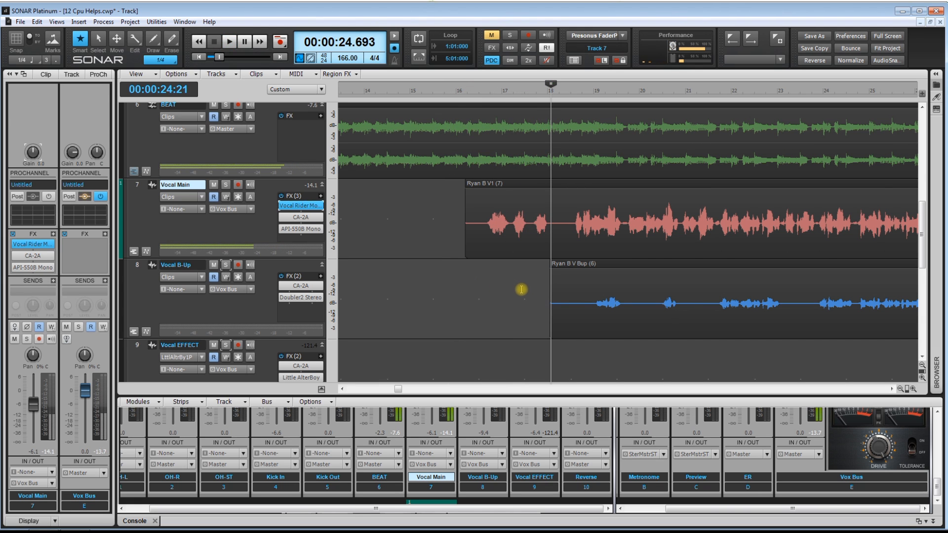
key(F10)
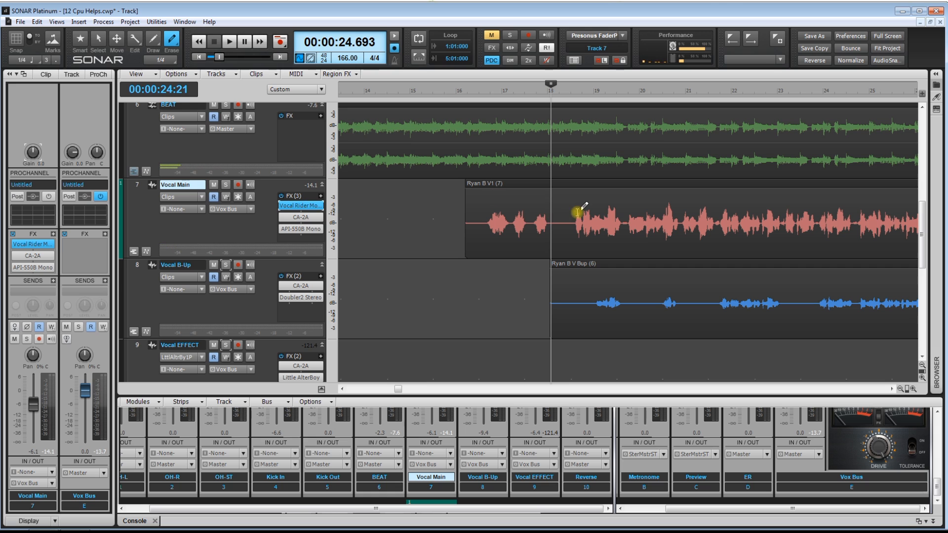
drag(571, 208, 549, 216)
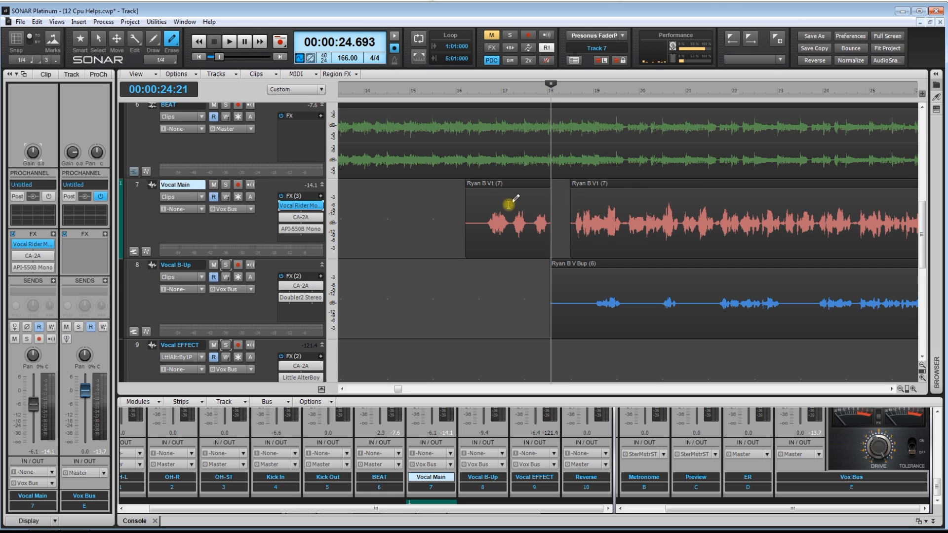
drag(484, 204, 452, 214)
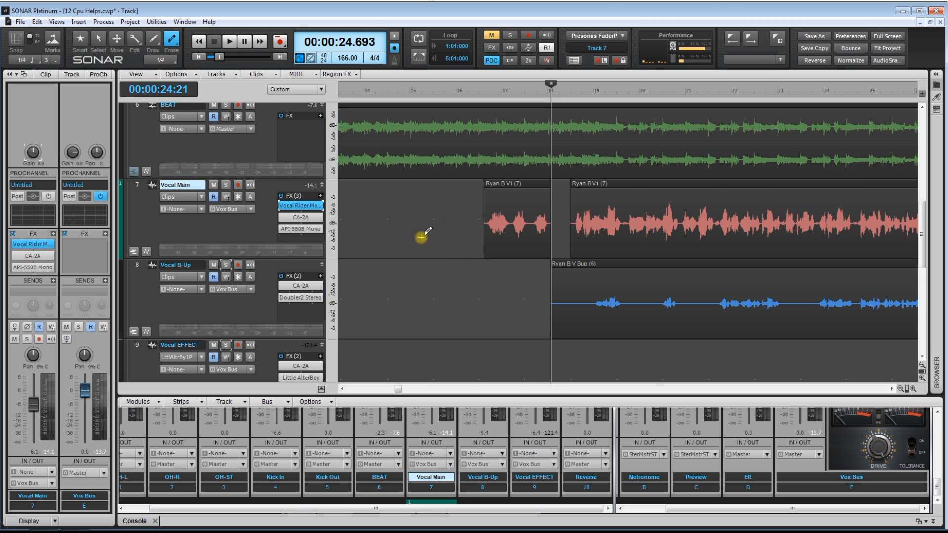
Insert a Q2 Mono equalizer as a clip effect on the first, short Vocal Main clip
click(80, 39)
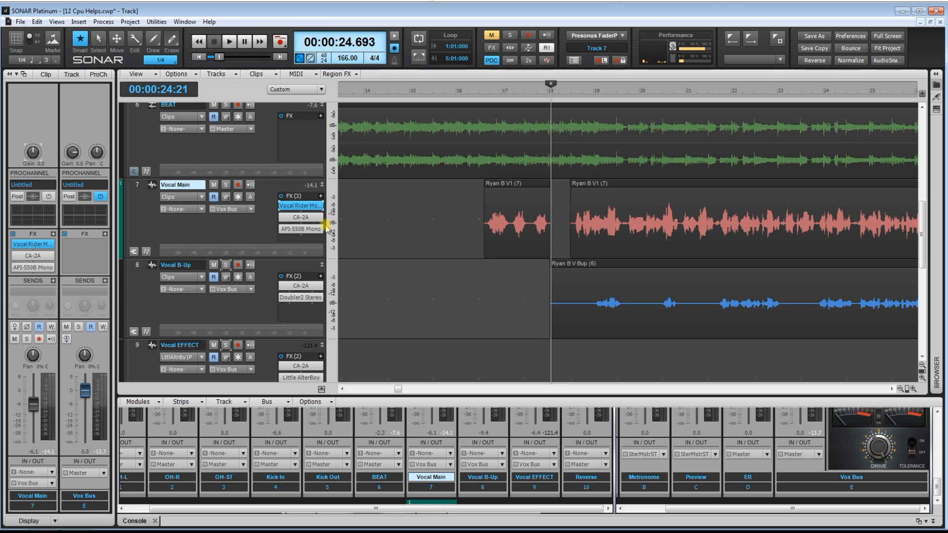
click(508, 189)
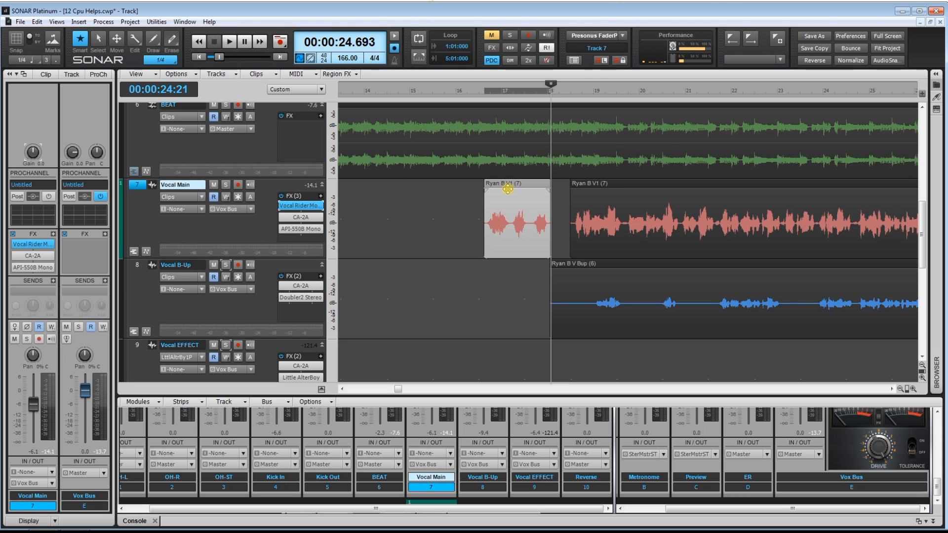
right_click(508, 189)
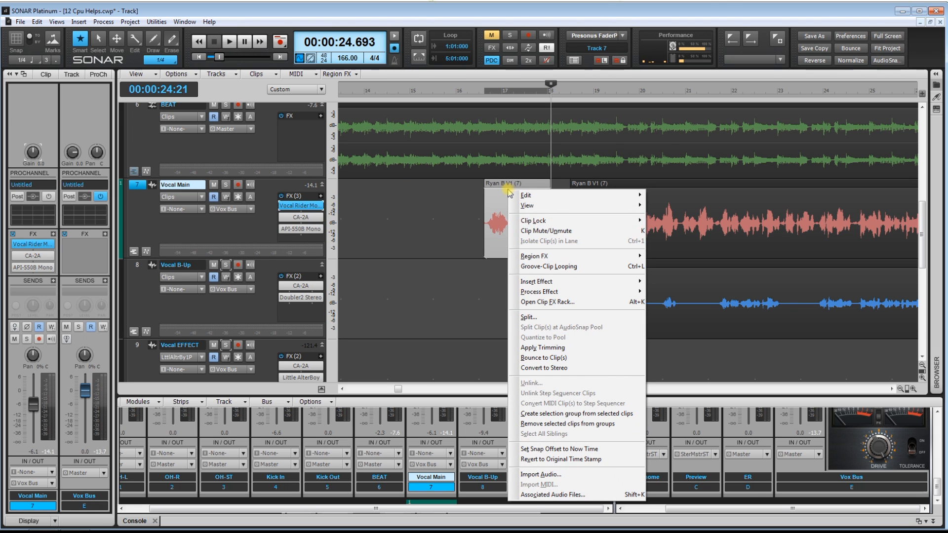
mouse_move(548, 283)
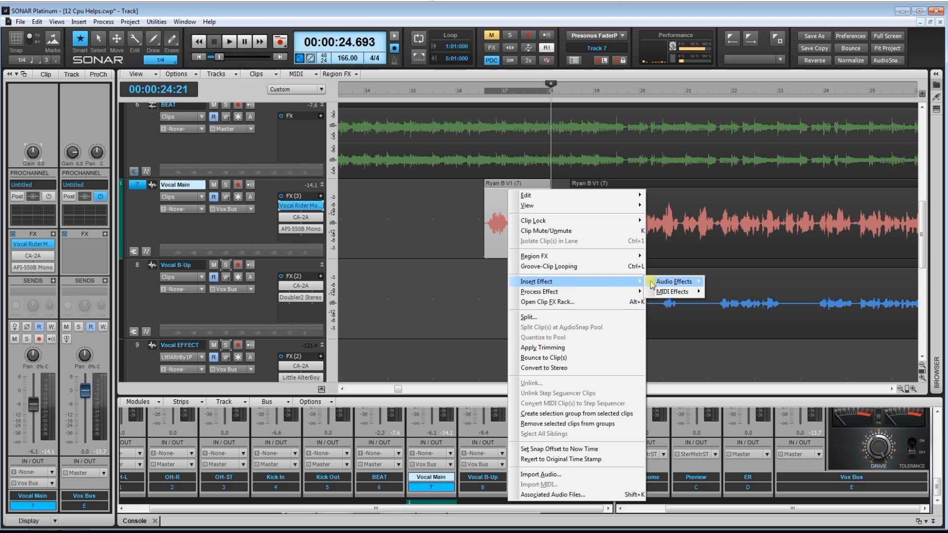
mouse_move(677, 282)
mouse_move(730, 297)
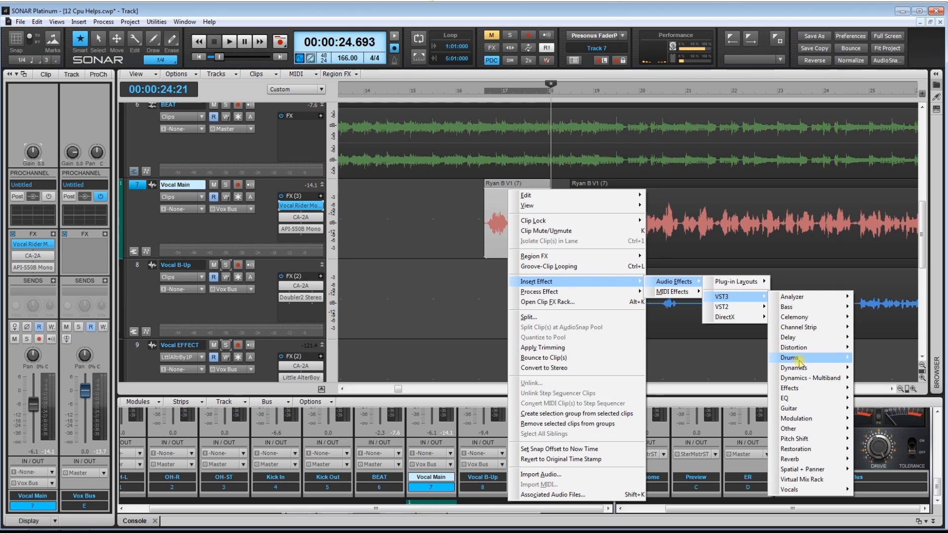
mouse_move(800, 399)
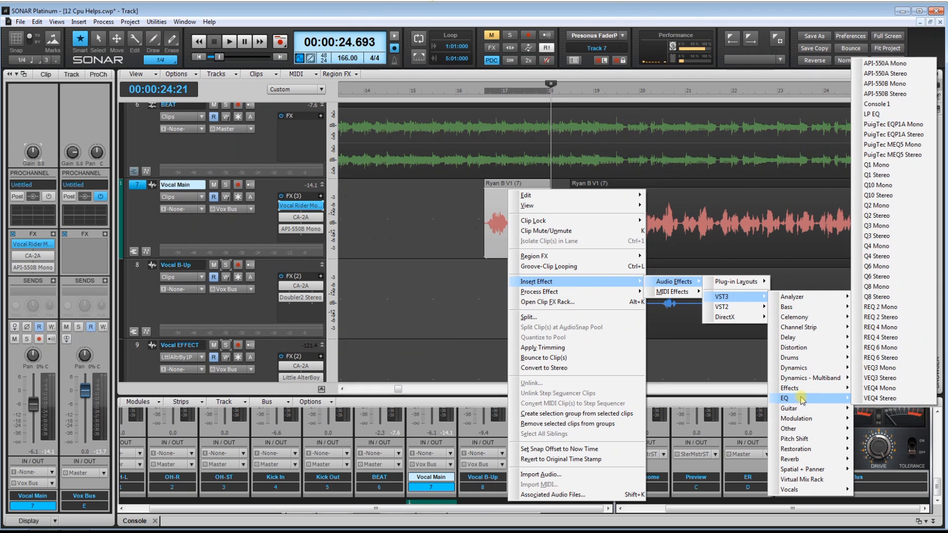
click(887, 206)
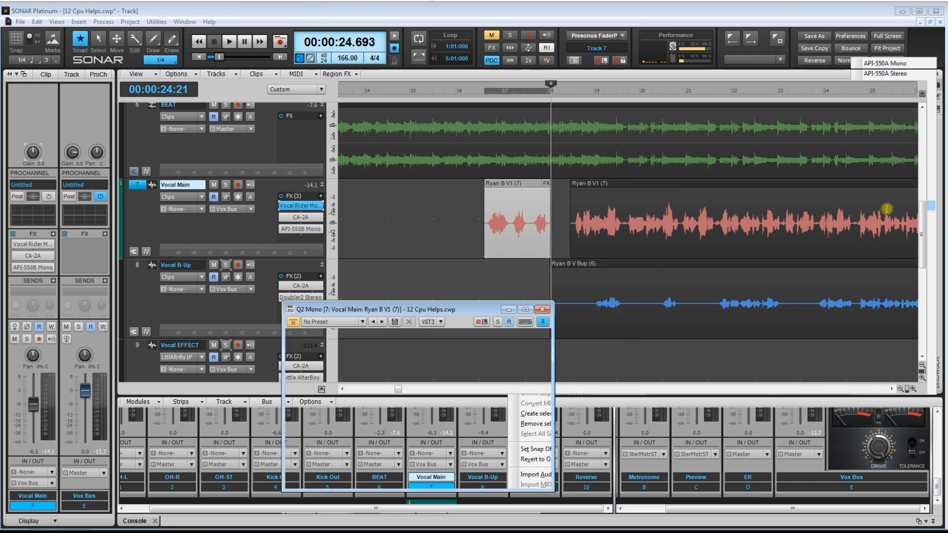
drag(431, 311, 338, 261)
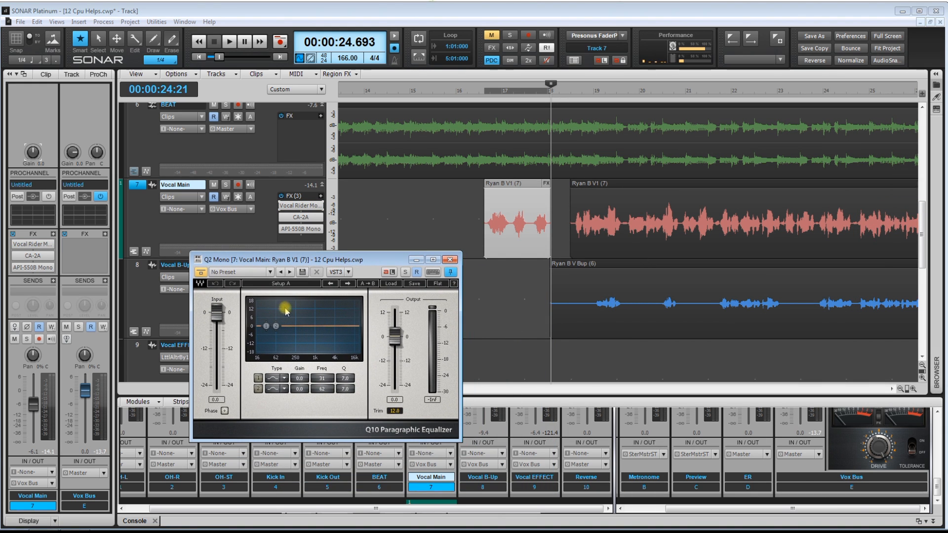
Set the first Q2 Mono band to Hi Pass at about 465 Hz and the second to Low Pass at about 1260 Hz
drag(267, 327, 277, 369)
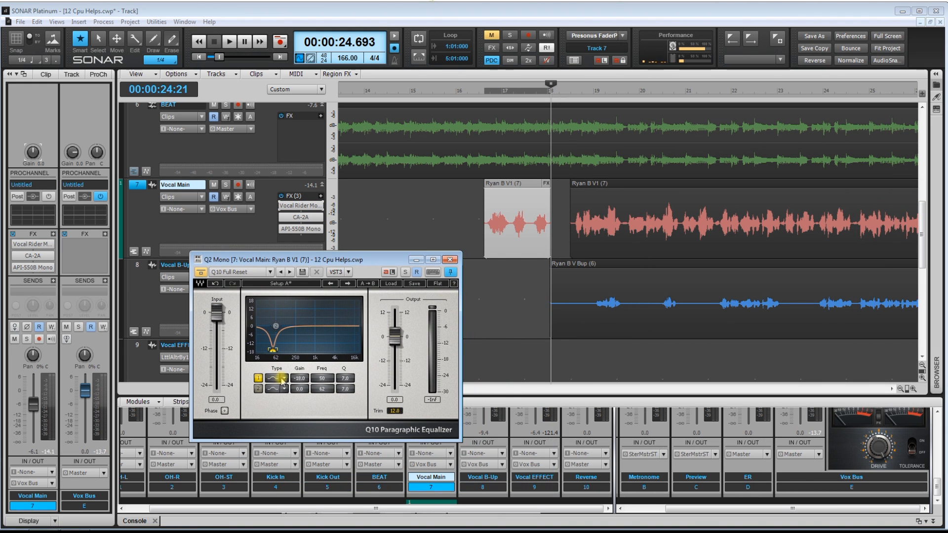
click(283, 379)
click(316, 431)
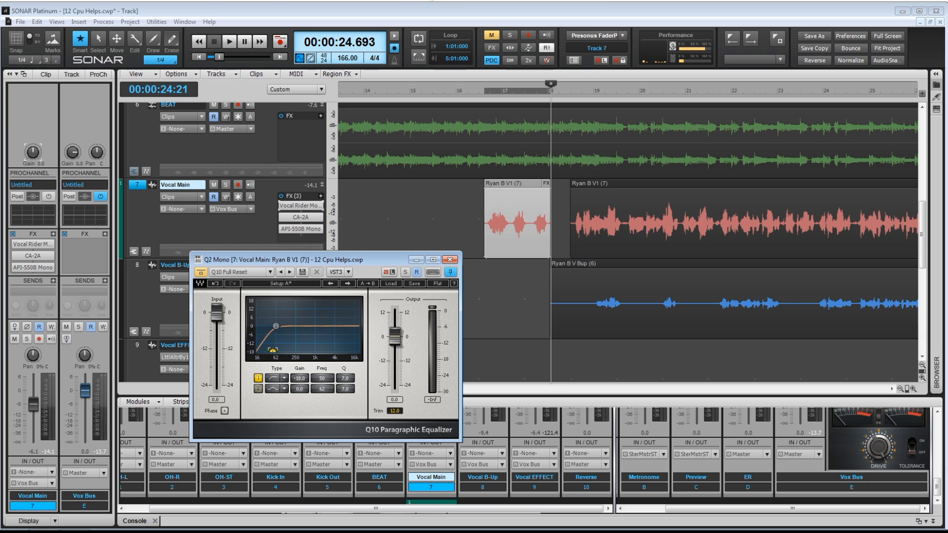
drag(272, 350, 329, 341)
click(284, 389)
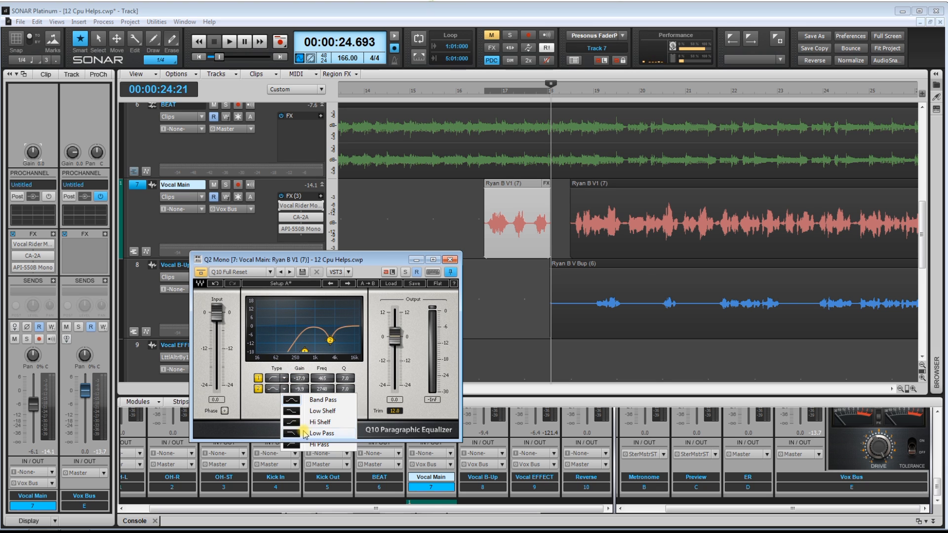
click(305, 433)
drag(328, 341, 319, 341)
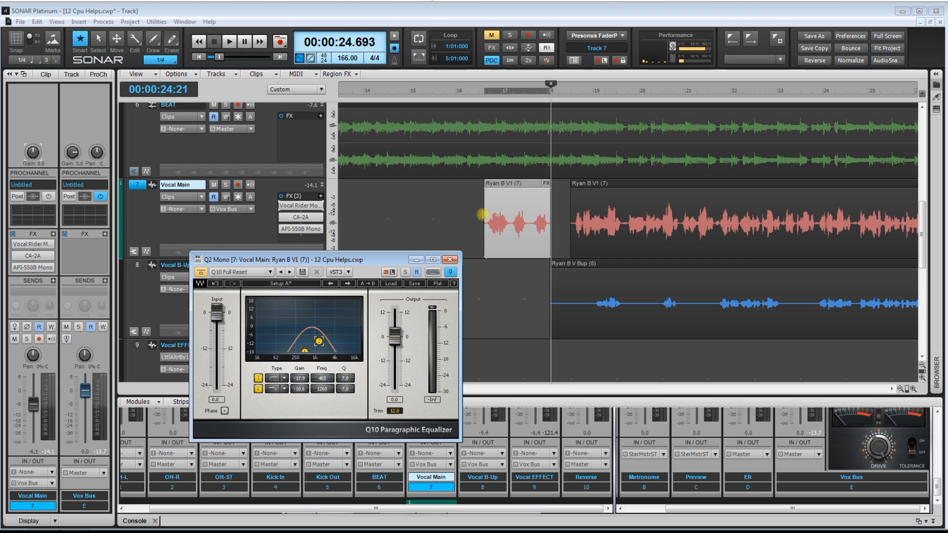
Play the filtered phrase, move the high-pass band to about 782 Hz and the low-pass band to 4000 Hz, and close the equalizer
click(469, 206)
key(space)
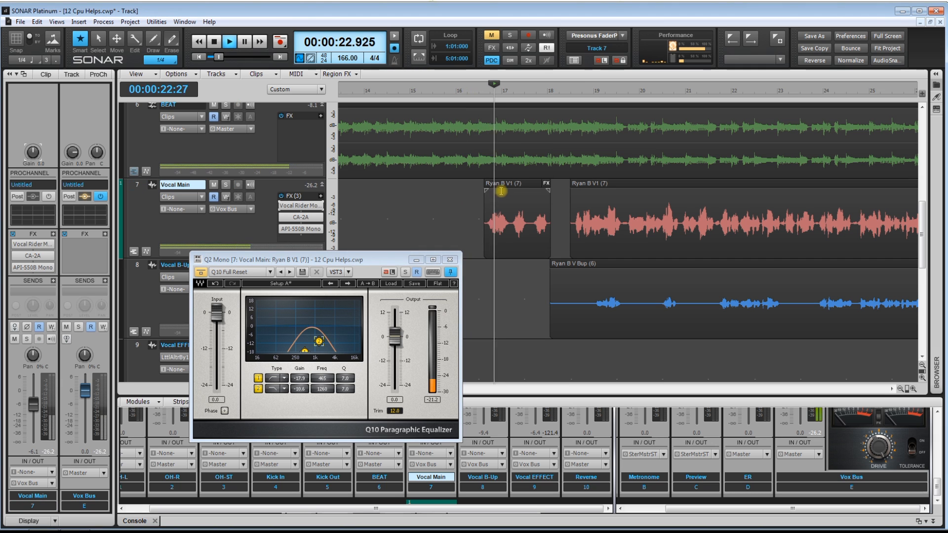
mouse_move(320, 342)
mouse_down()
mouse_move(333, 341)
mouse_move(309, 350)
mouse_move(336, 341)
mouse_move(312, 350)
mouse_up()
key(space)
key(space)
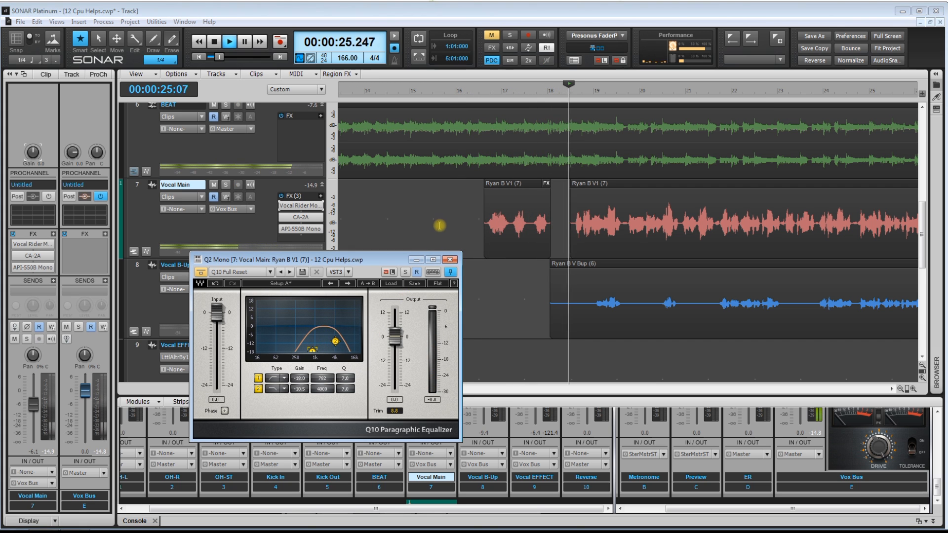
key(space)
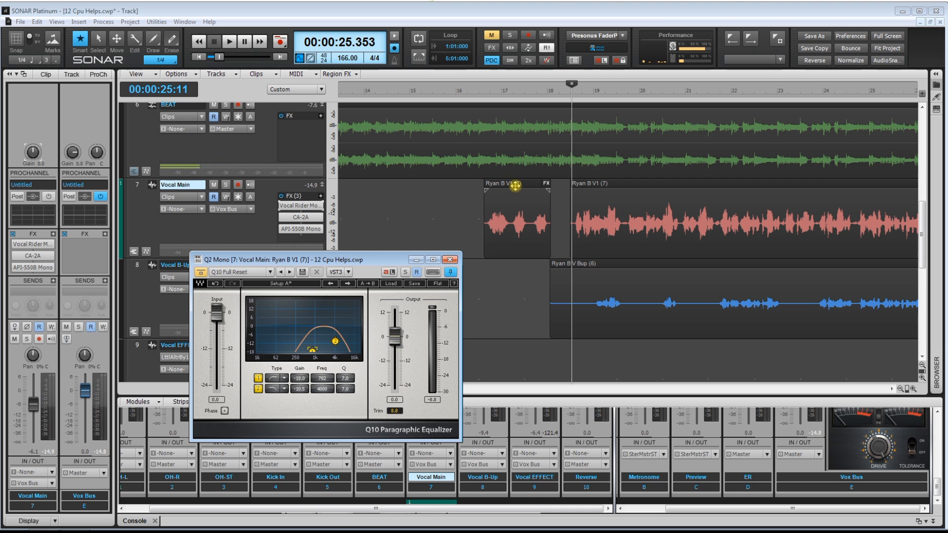
drag(387, 259, 384, 203)
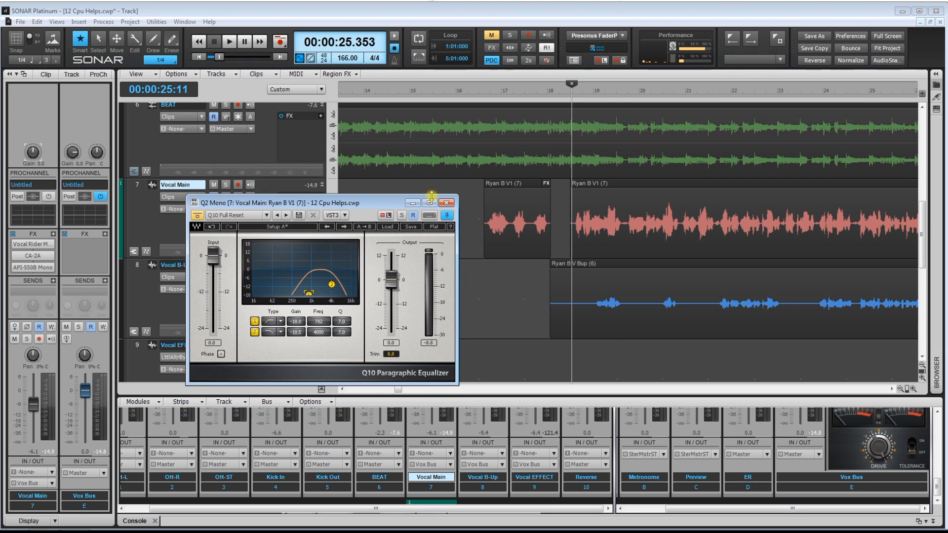
click(448, 204)
Compare the two Vocal Main clips and reopen the Q2 Mono from the short clip's effects to view it
click(528, 187)
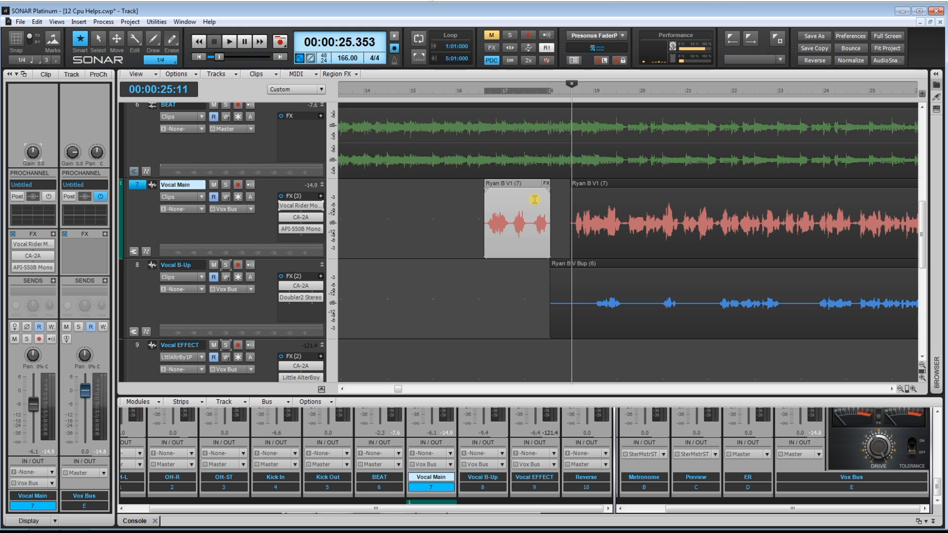
click(606, 184)
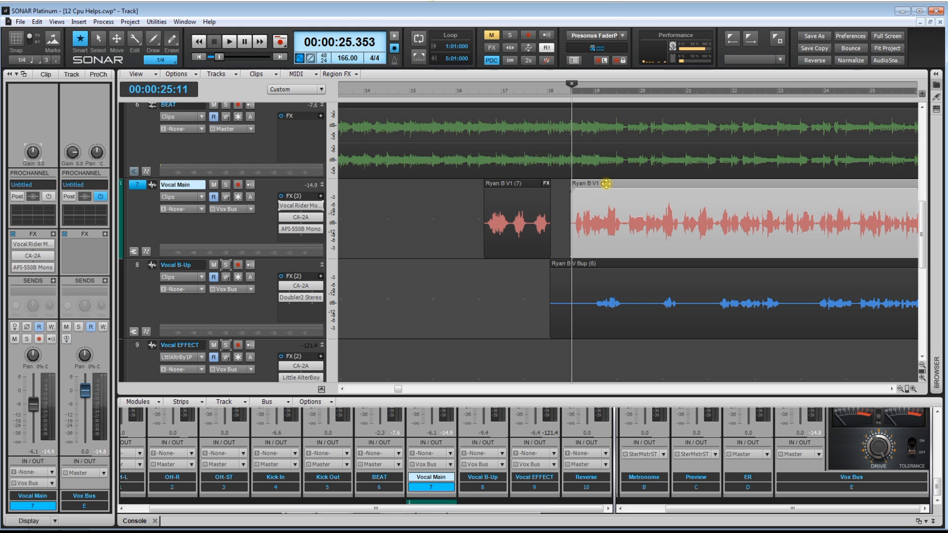
click(542, 184)
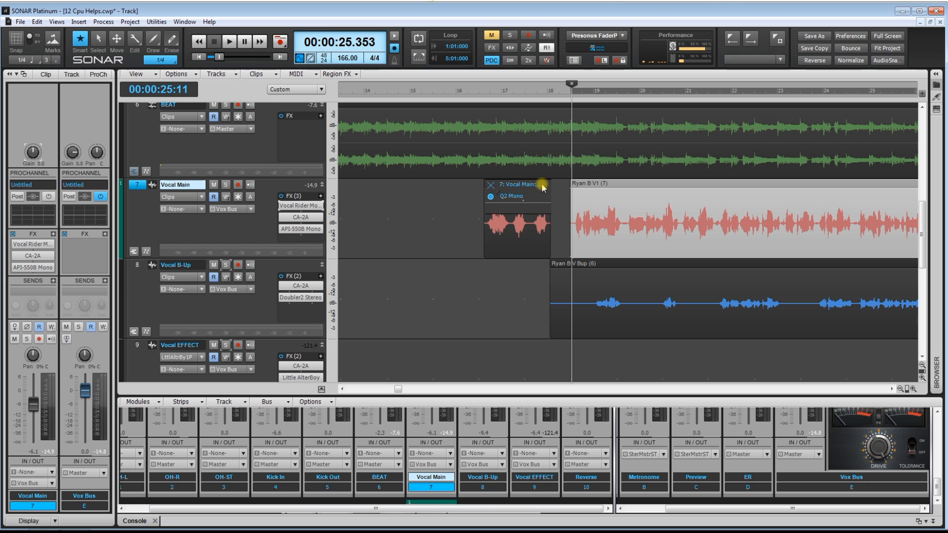
double_click(513, 196)
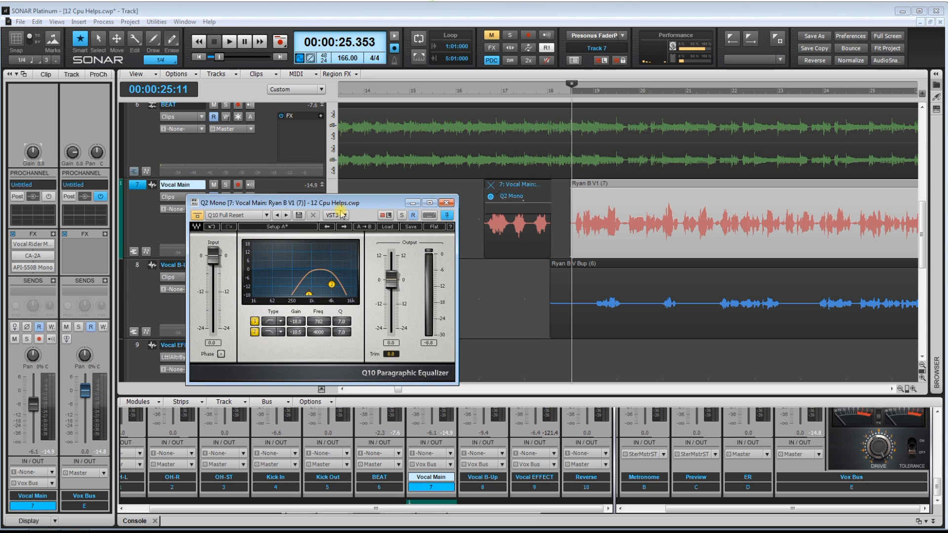
click(447, 204)
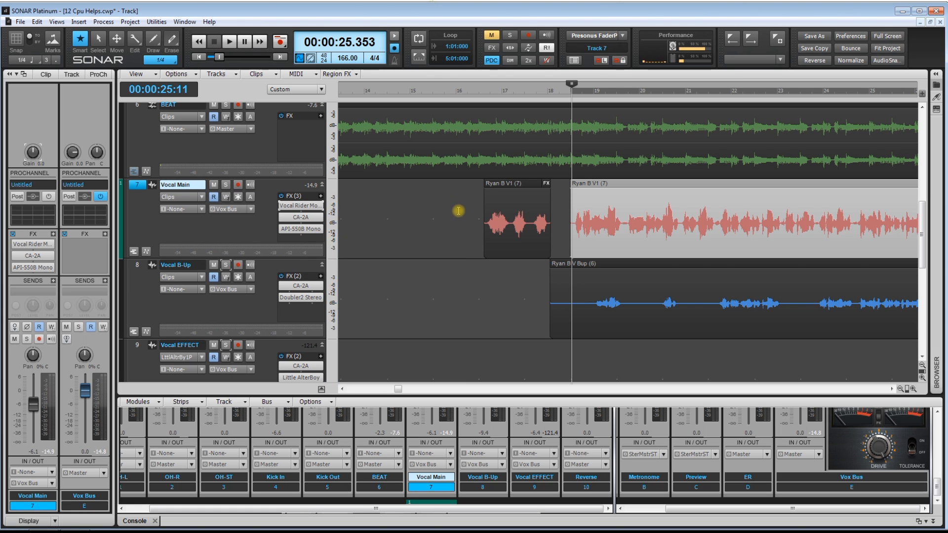
Bounce the short Vocal Main clip to render its equalizer into the audio, and play from just before it
drag(460, 192, 506, 182)
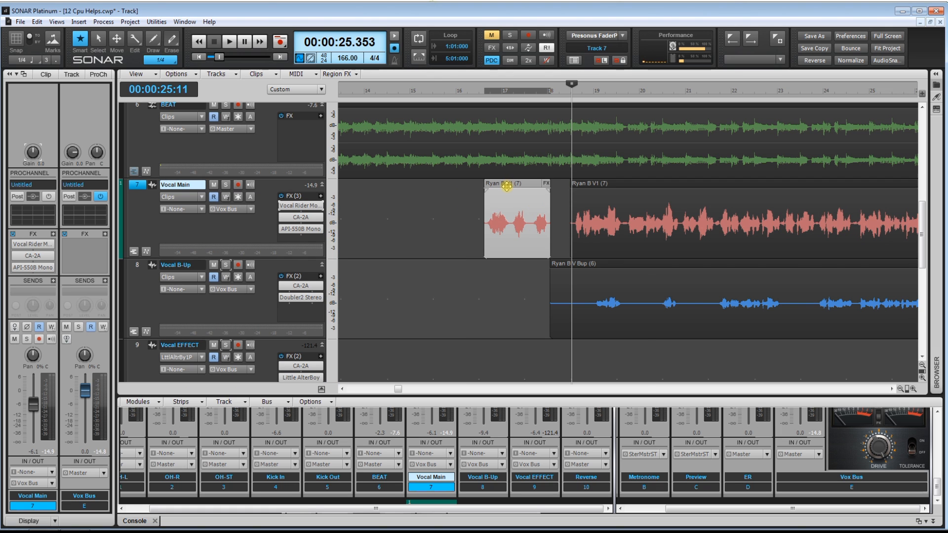
right_click(507, 187)
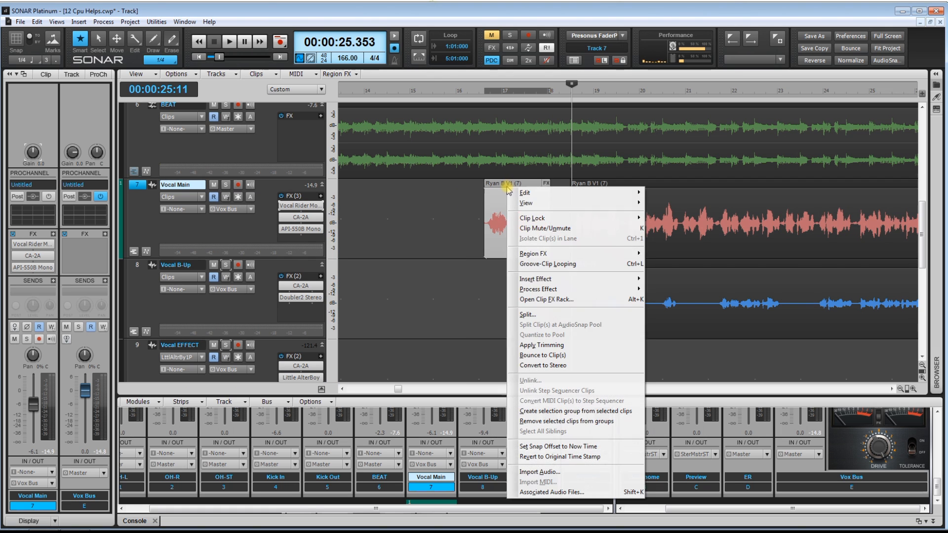
click(543, 355)
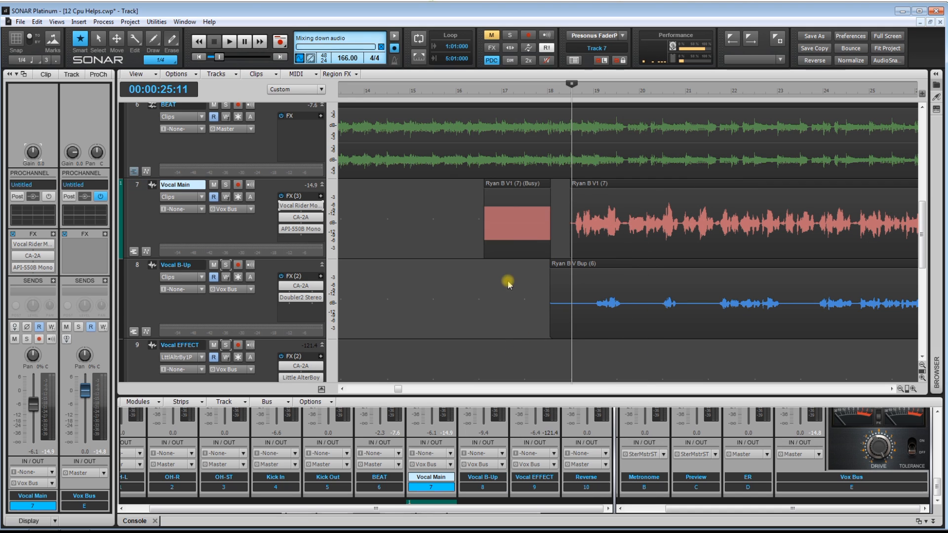
click(482, 280)
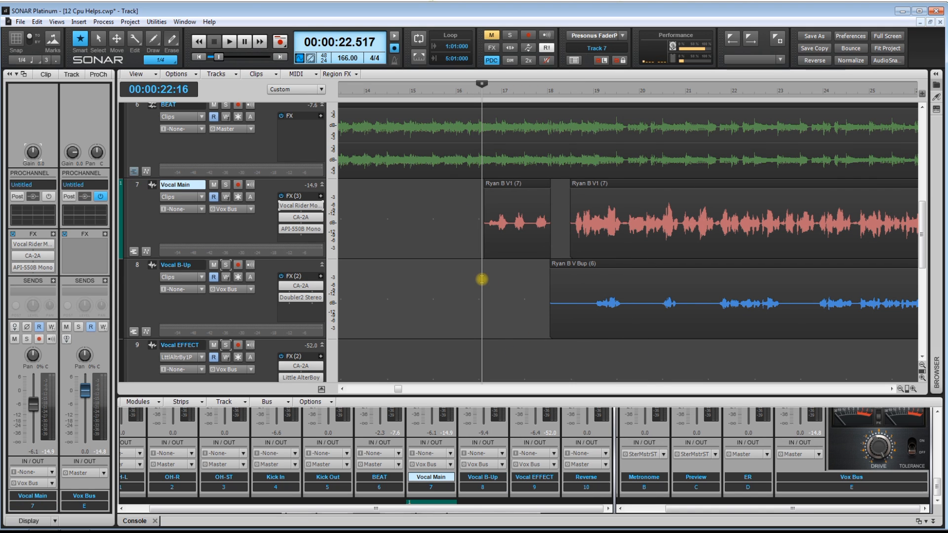
click(475, 252)
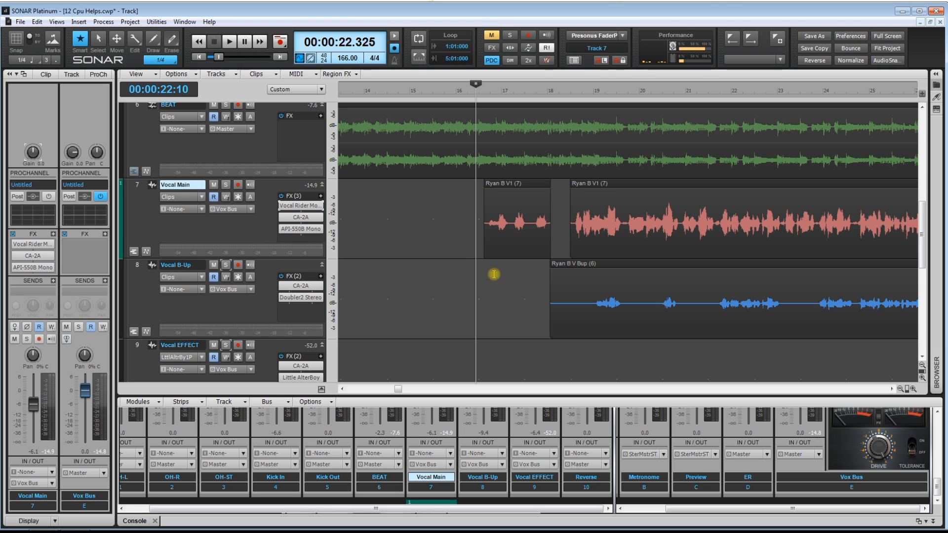
key(space)
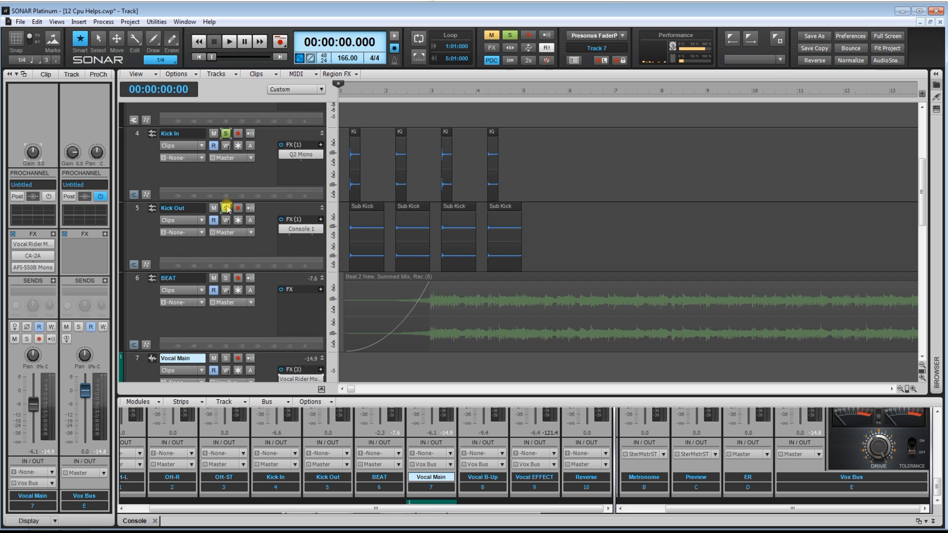
Inspect the first Kick In and Kick Out clips at a closer zoom and play both soloed tracks from the start
click(348, 119)
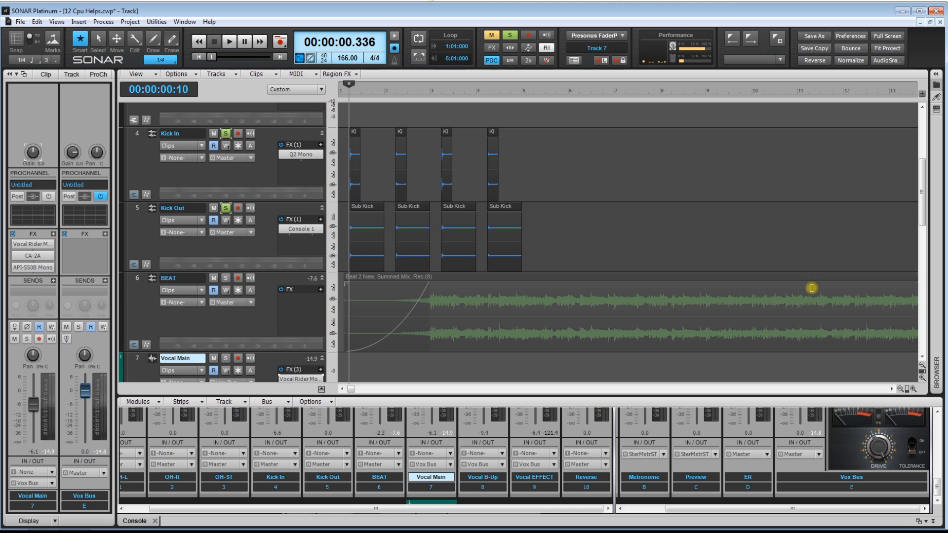
click(911, 390)
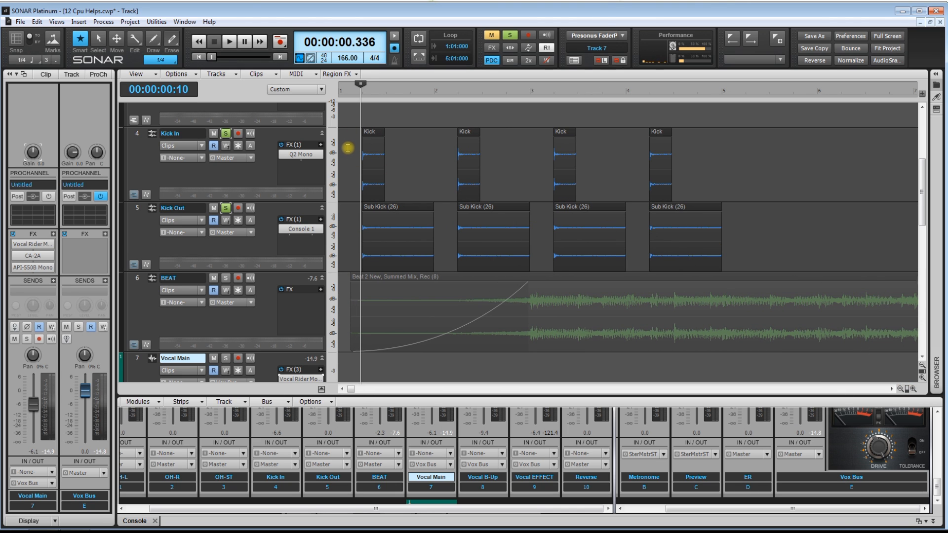
drag(348, 145, 409, 167)
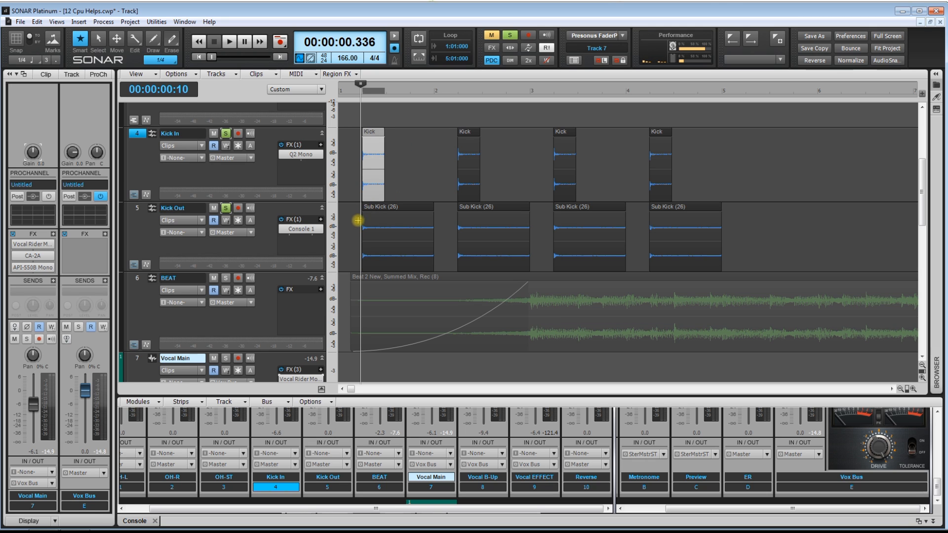
drag(353, 214, 425, 239)
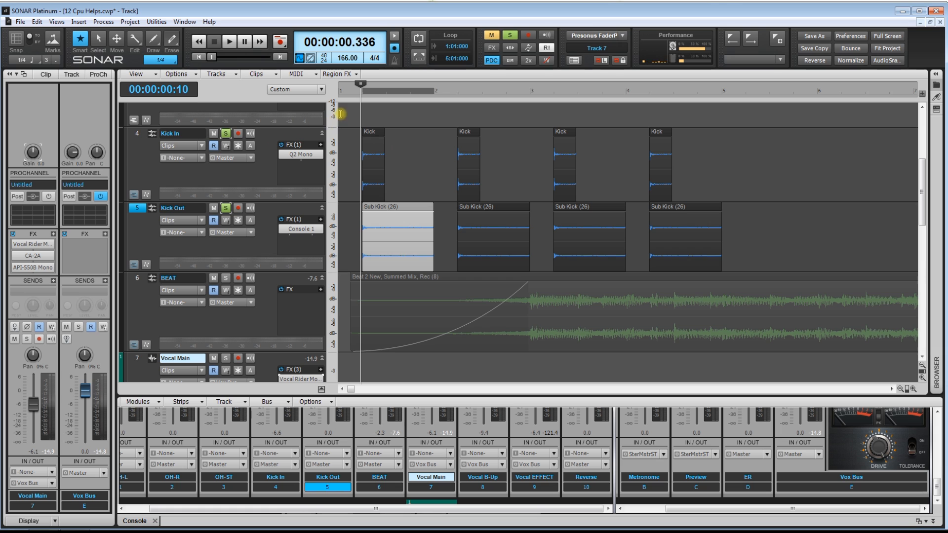
click(355, 92)
key(space)
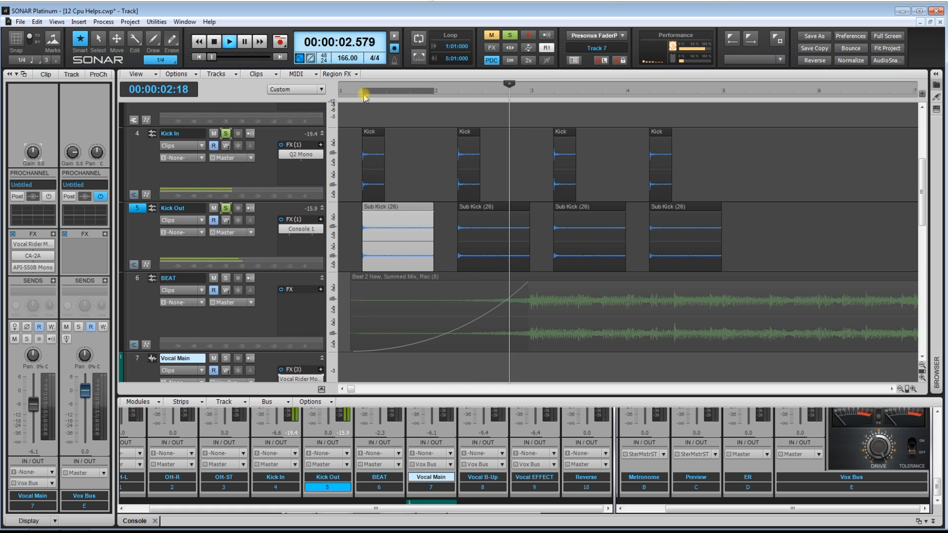
key(space)
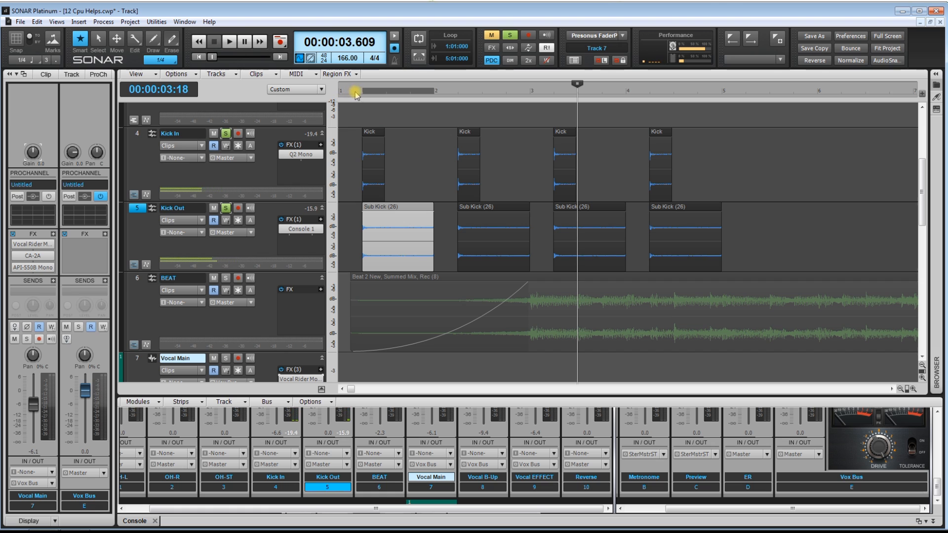
Turn off solo on the Kick In track and play Kick Out alone from just before its first clip
click(356, 91)
click(225, 133)
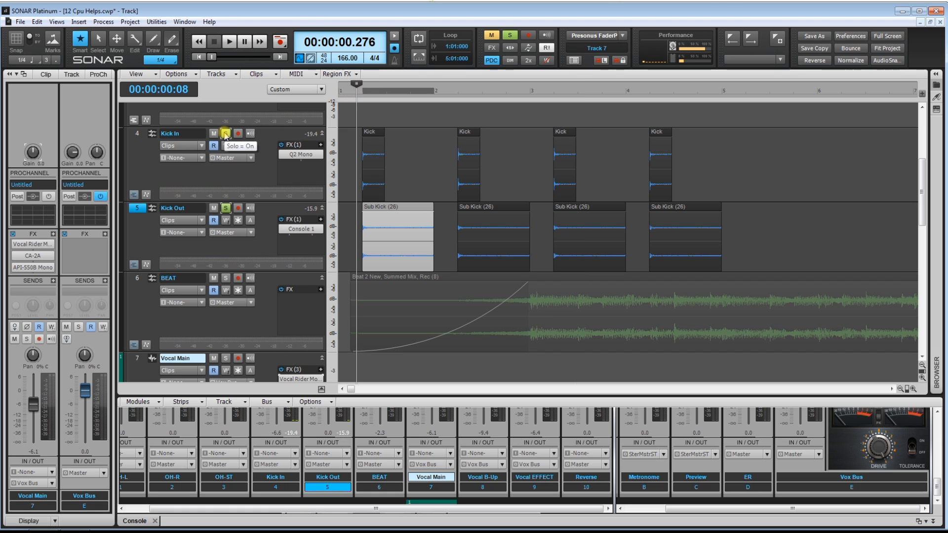
key(space)
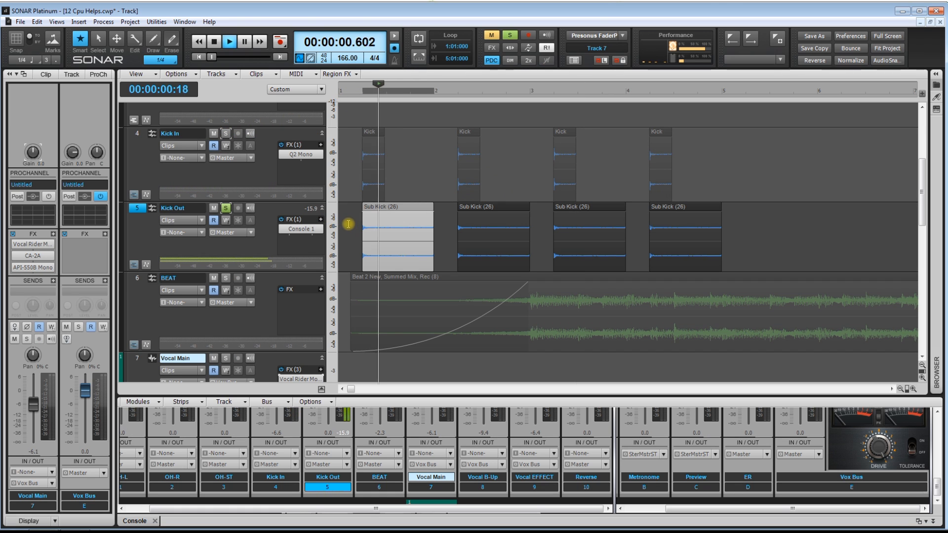
Switch the solo from Kick Out to Kick In and play Kick In alone from just before its first clip
click(356, 120)
key(space)
click(225, 134)
click(225, 208)
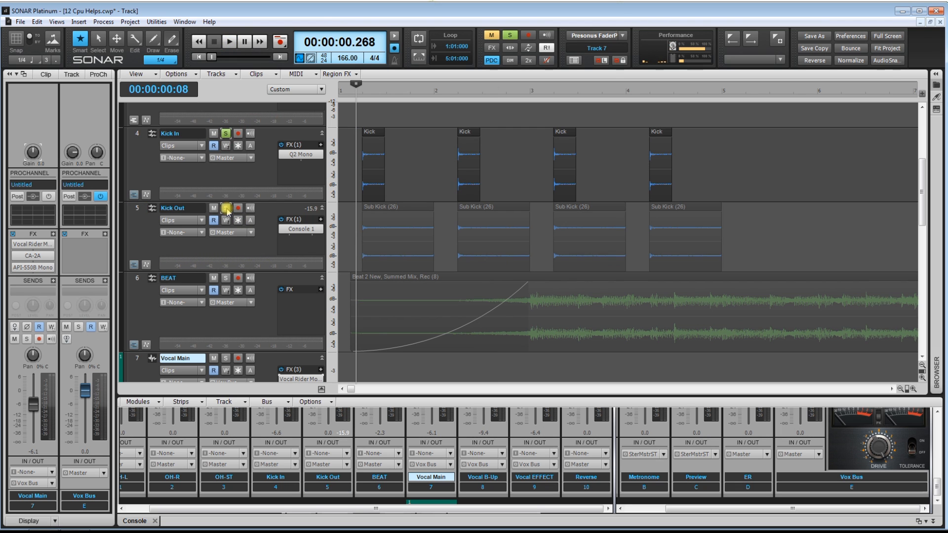
key(space)
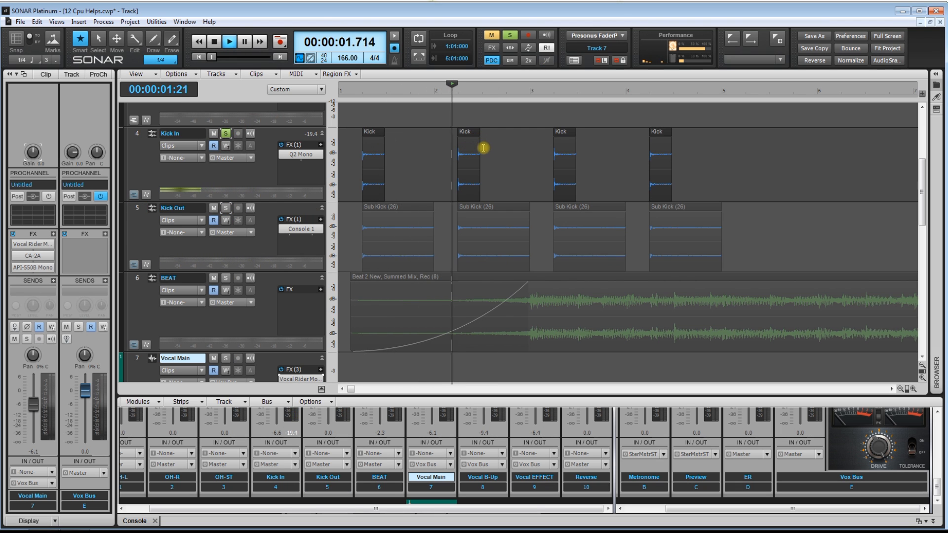
key(space)
Solo Kick In and Kick Out together, select all their clips to view them, and play both from just before the first hit
drag(351, 156, 751, 255)
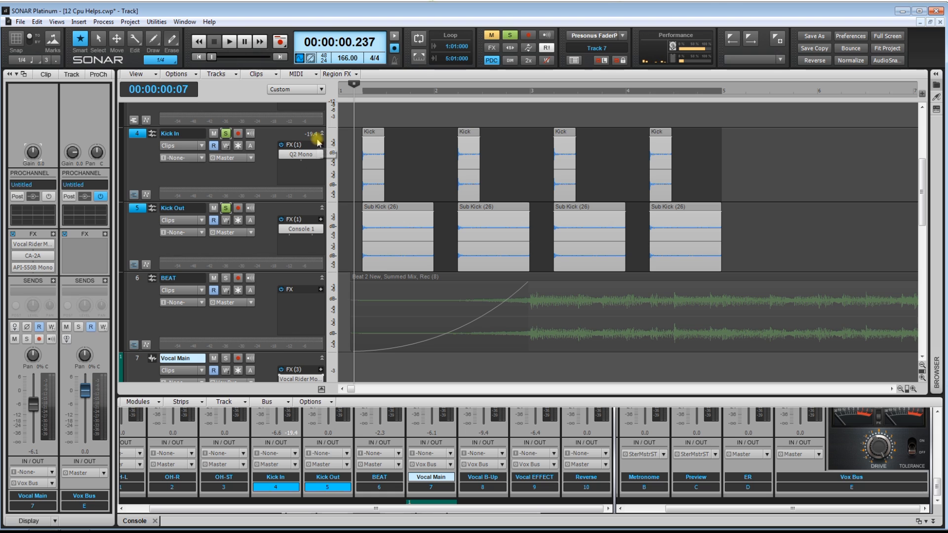
drag(756, 169, 362, 215)
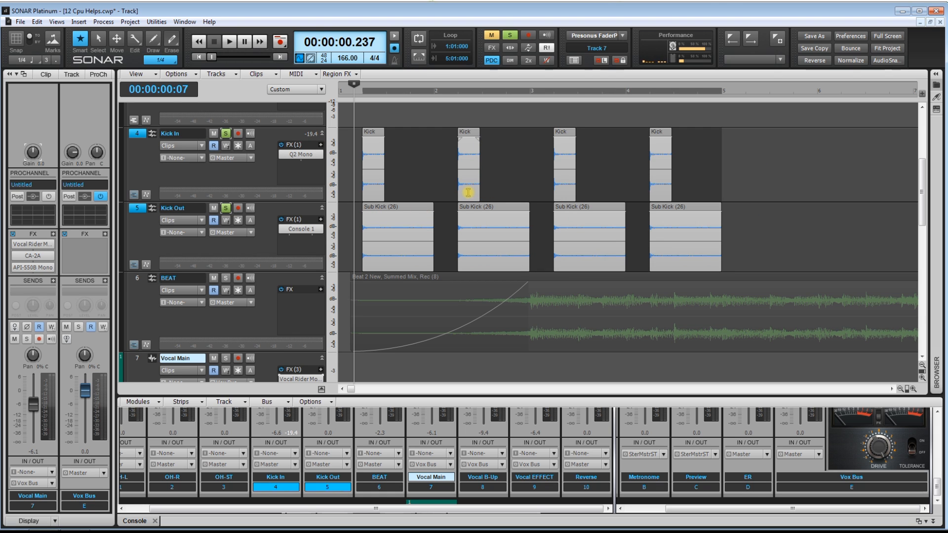
click(357, 127)
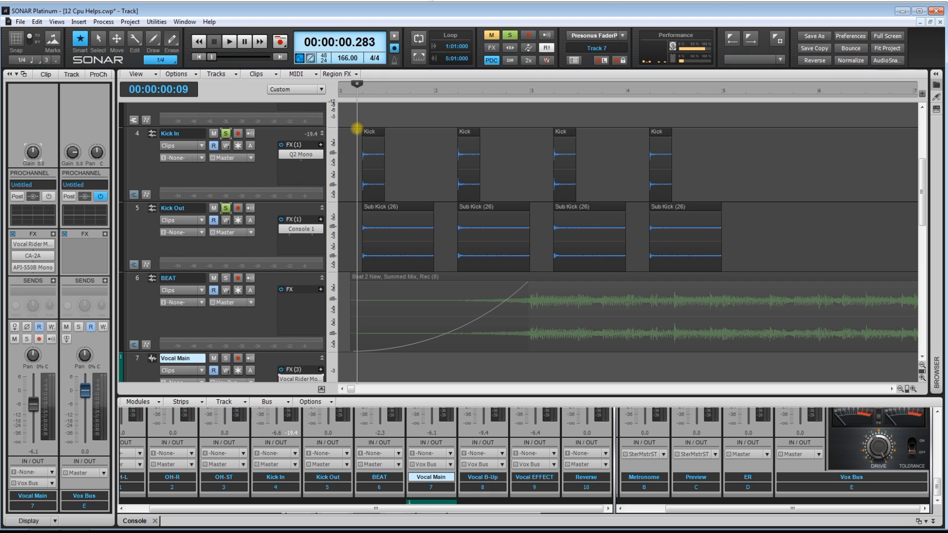
key(space)
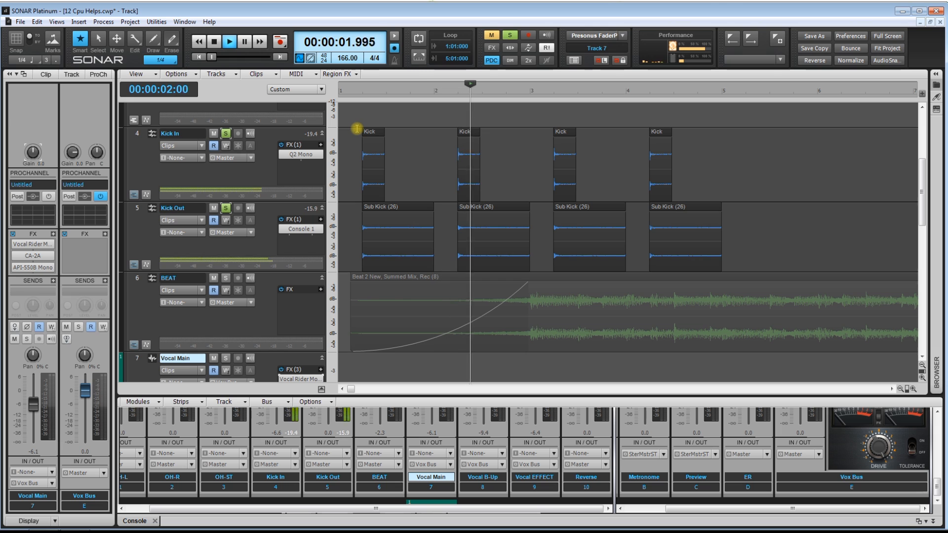
key(space)
click(352, 143)
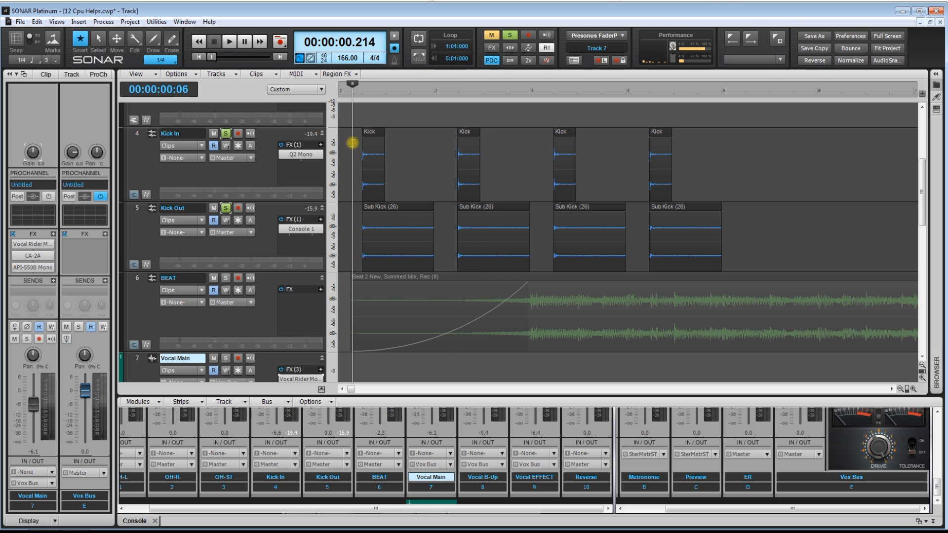
Insert a new audio track above Kick In
click(132, 135)
right_click(133, 136)
click(154, 142)
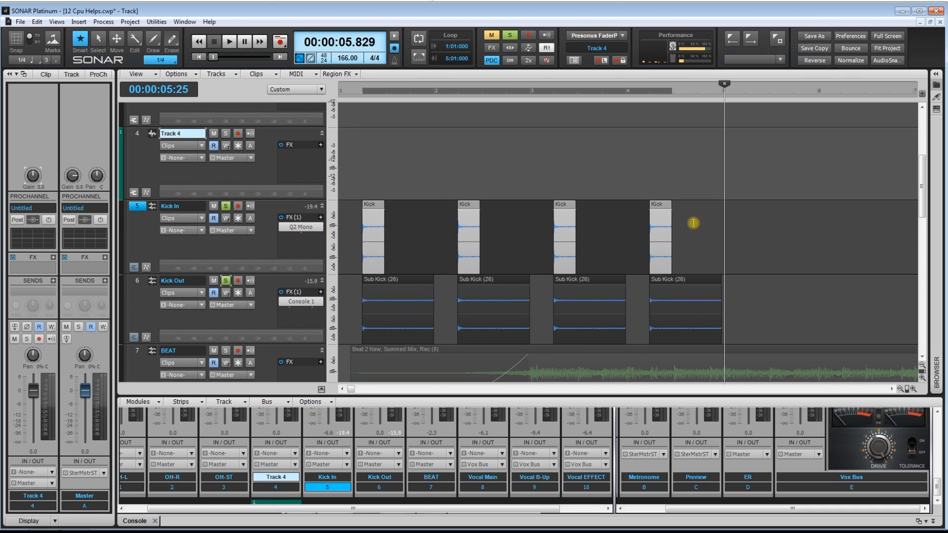
Bounce all selected Kick In and Kick Out clips to Track 4 in stereo, keeping the entire mix as the source category
drag(753, 232, 352, 306)
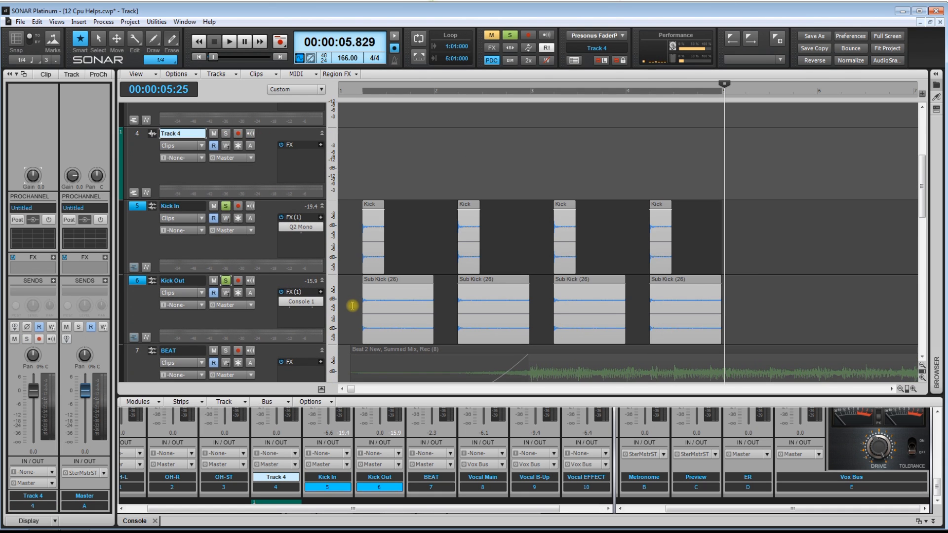
click(223, 74)
click(243, 111)
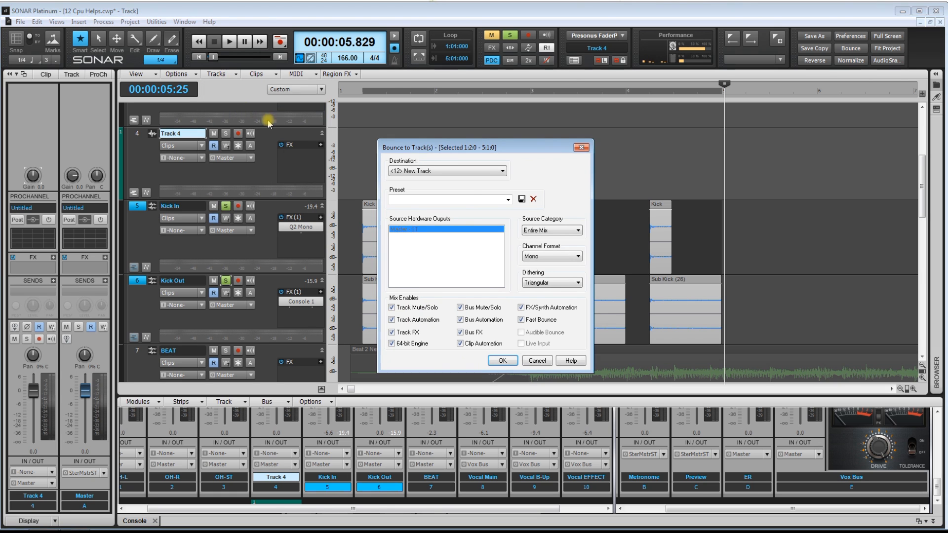
click(461, 173)
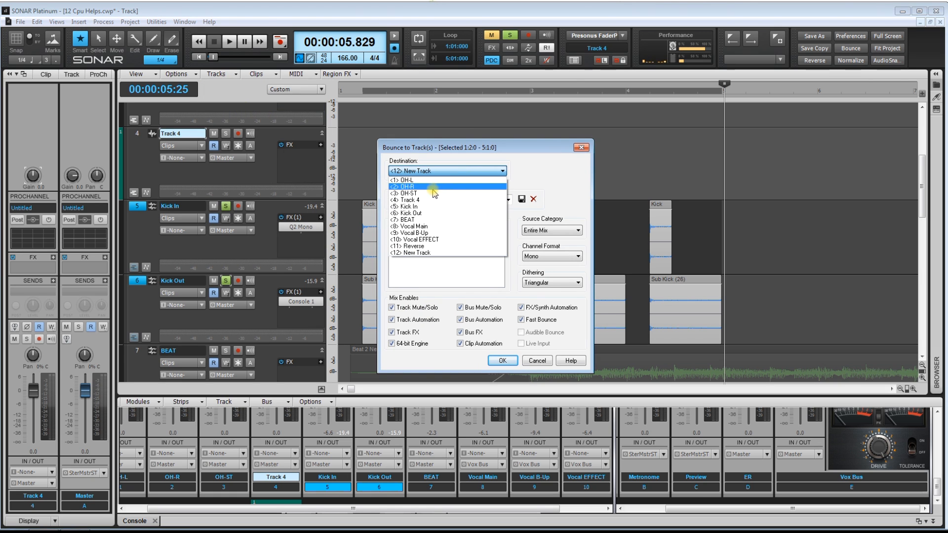
click(423, 201)
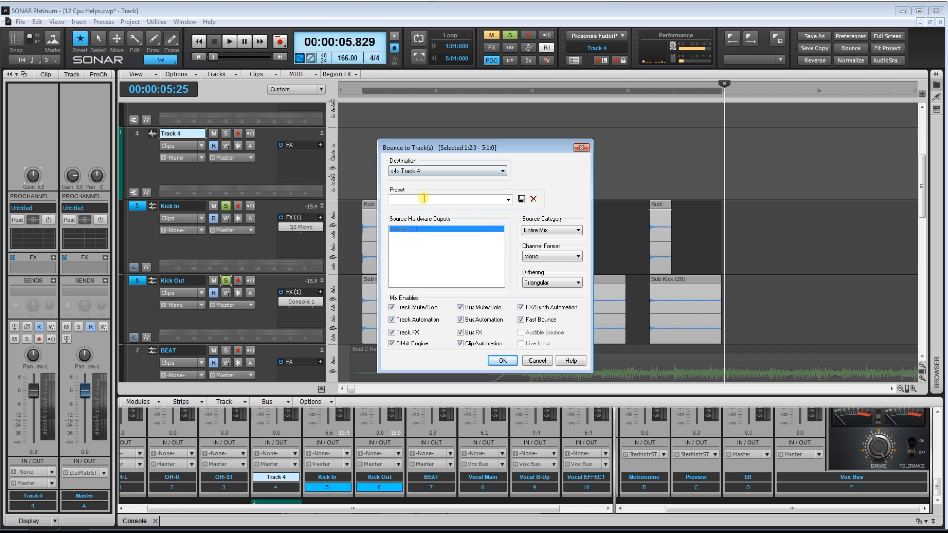
click(562, 257)
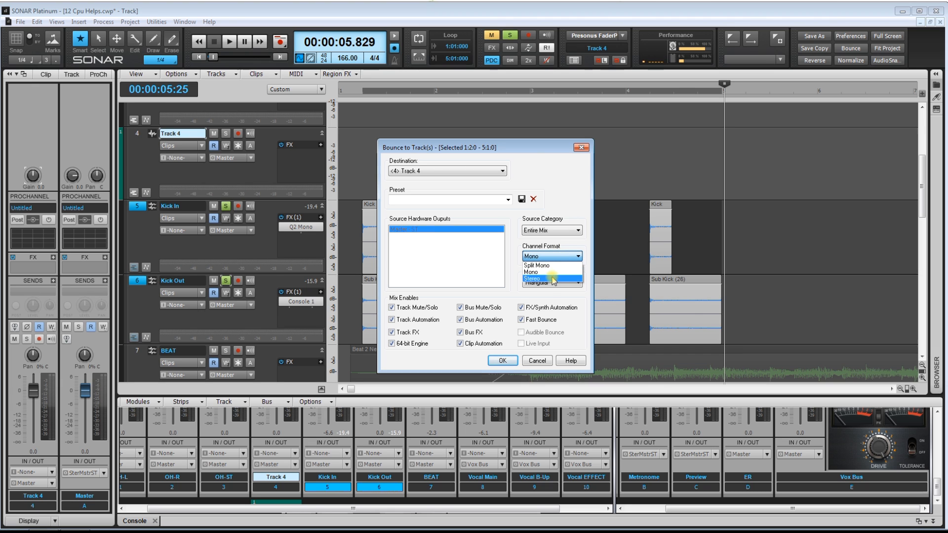
click(554, 279)
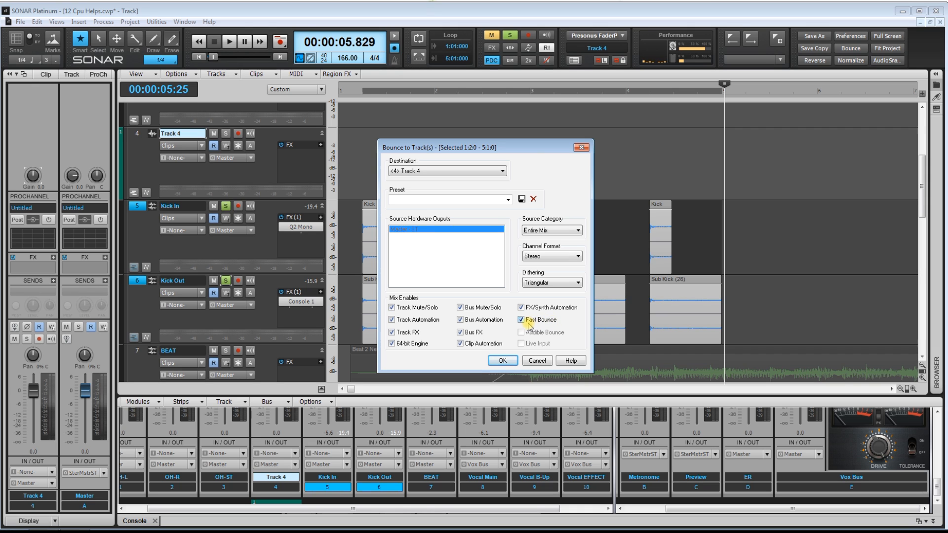
click(503, 361)
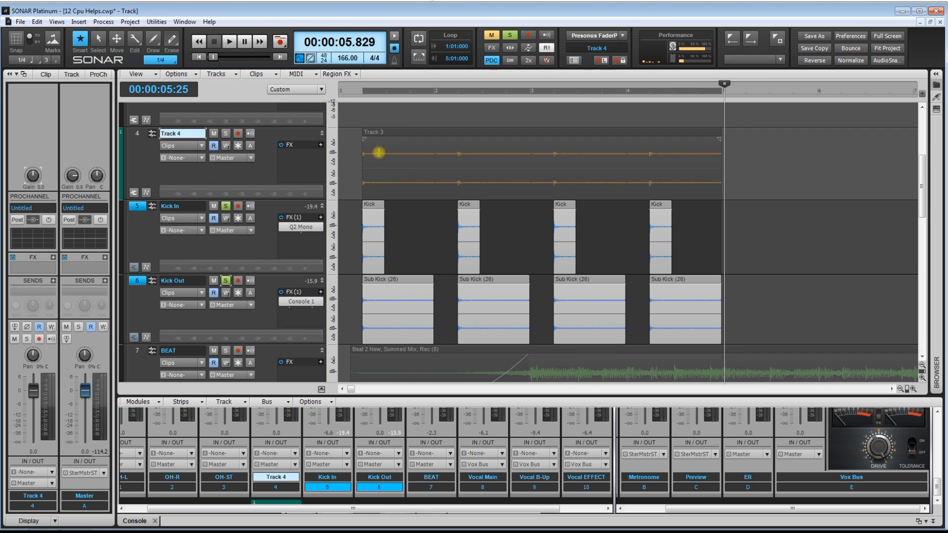
Solo Track 4 and compare its bounced clip with the source clips on Kick In and Kick Out
click(349, 144)
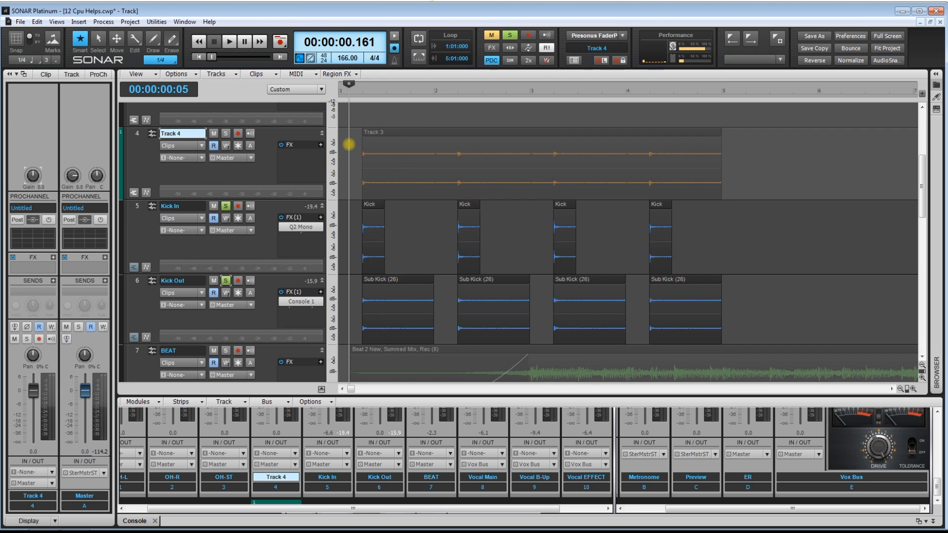
click(226, 133)
drag(772, 239, 373, 302)
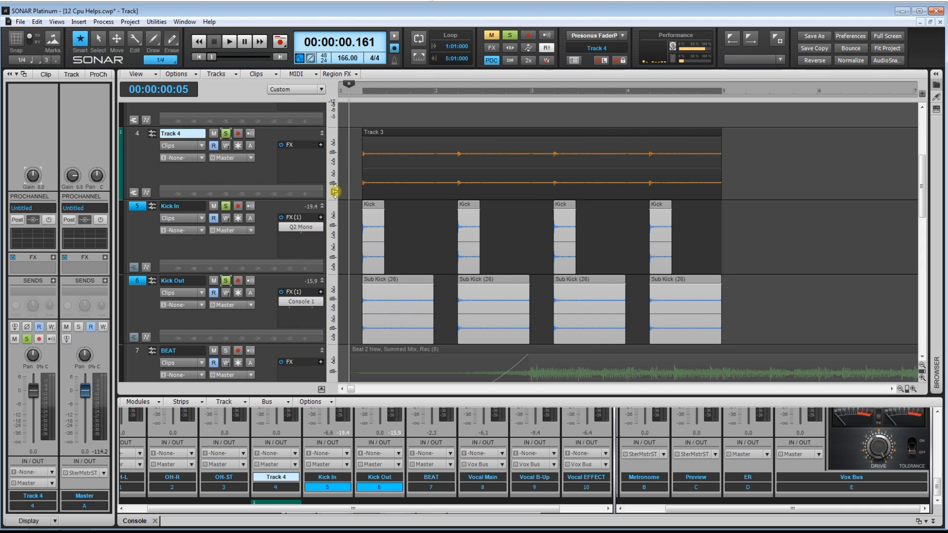
drag(350, 151, 772, 163)
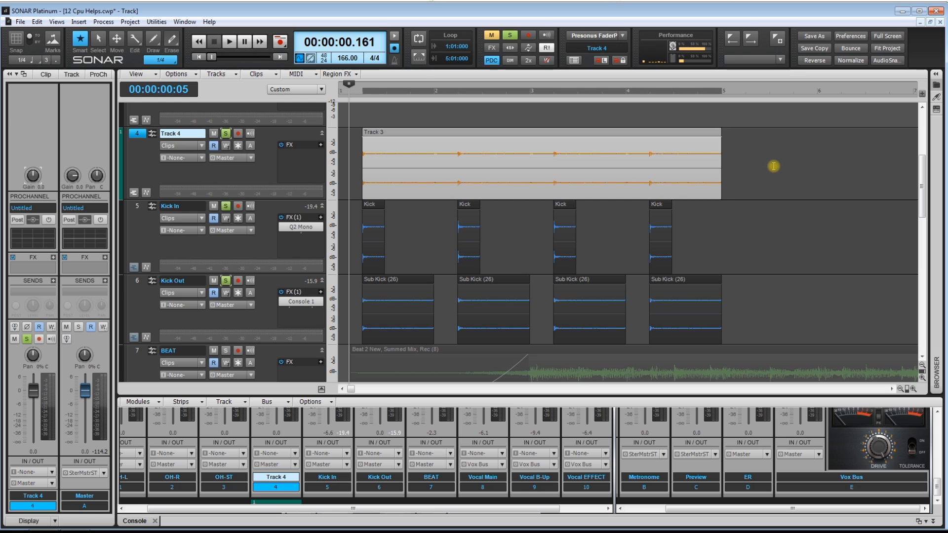
click(353, 148)
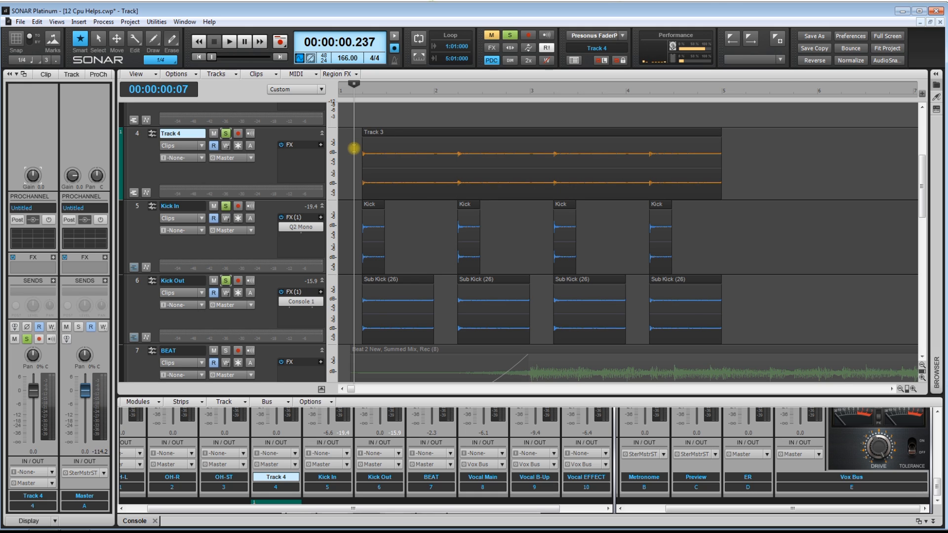
click(383, 155)
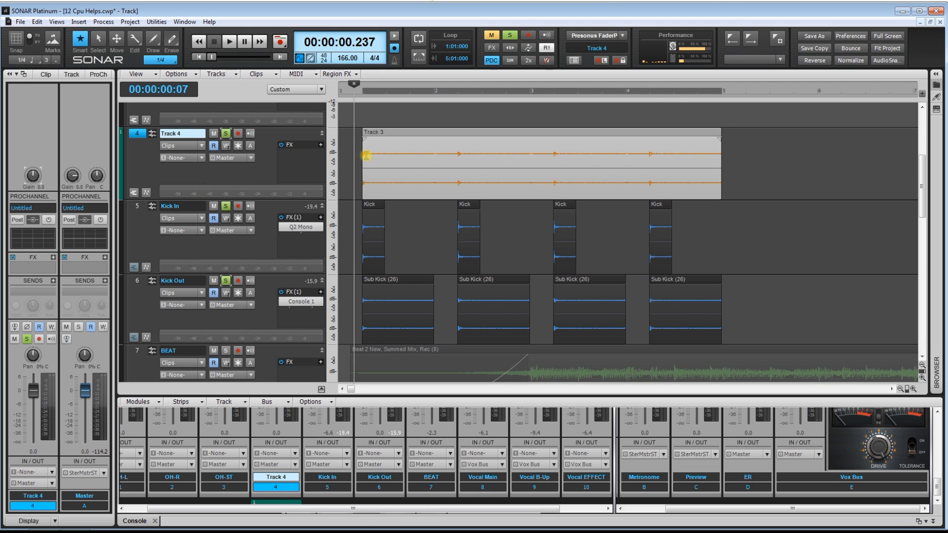
Turn off solo on Kick In and Kick Out and play the bounced Track 4 alone
click(226, 207)
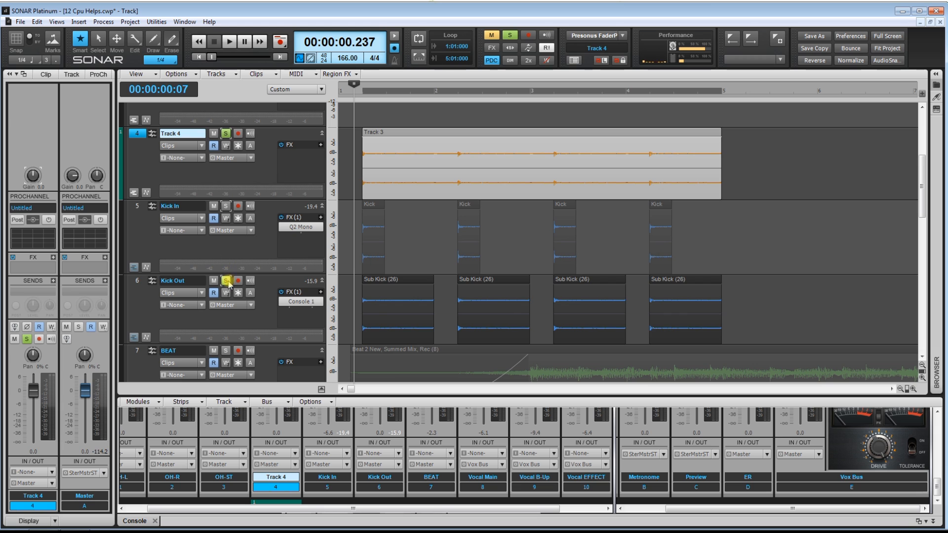
click(225, 281)
key(space)
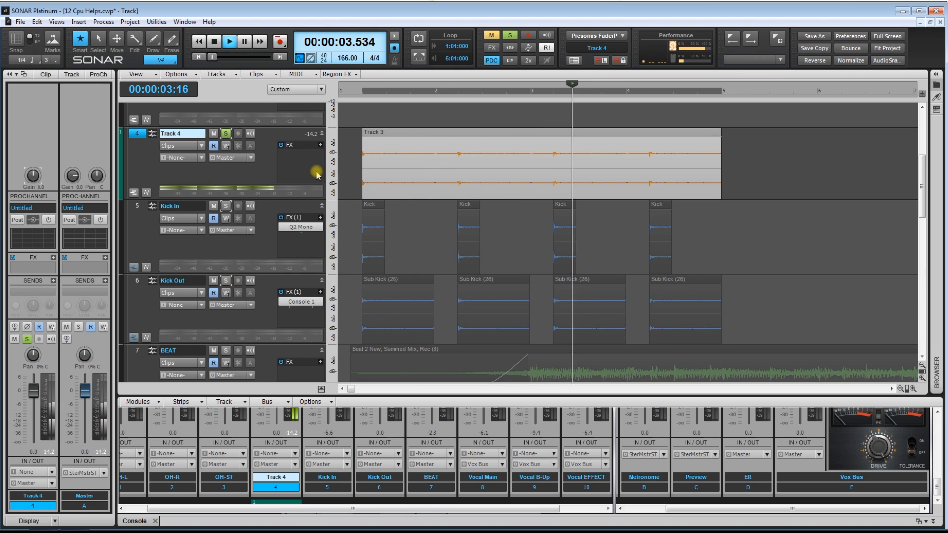
key(space)
Switch the solo from Track 4 to Kick In and Kick Out and play the originals from just before their first clips
click(226, 206)
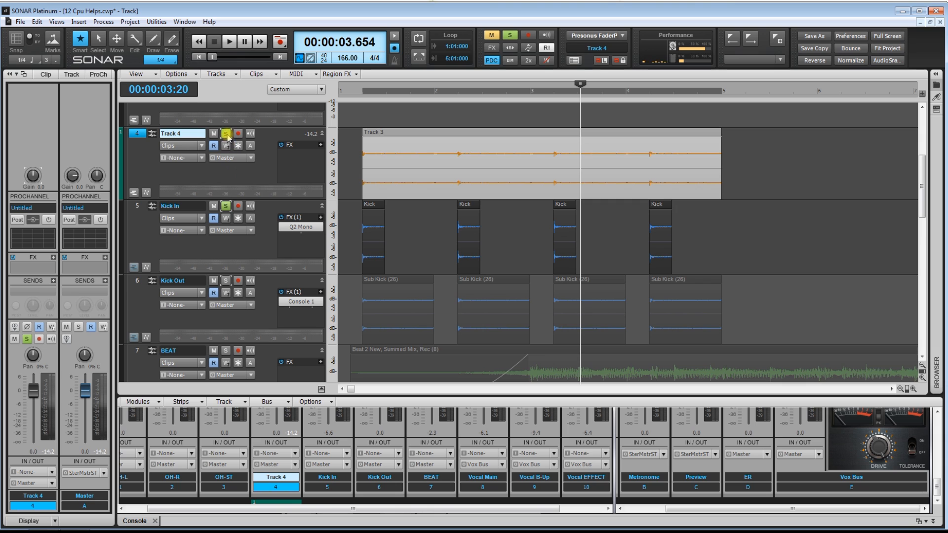
click(225, 134)
click(227, 280)
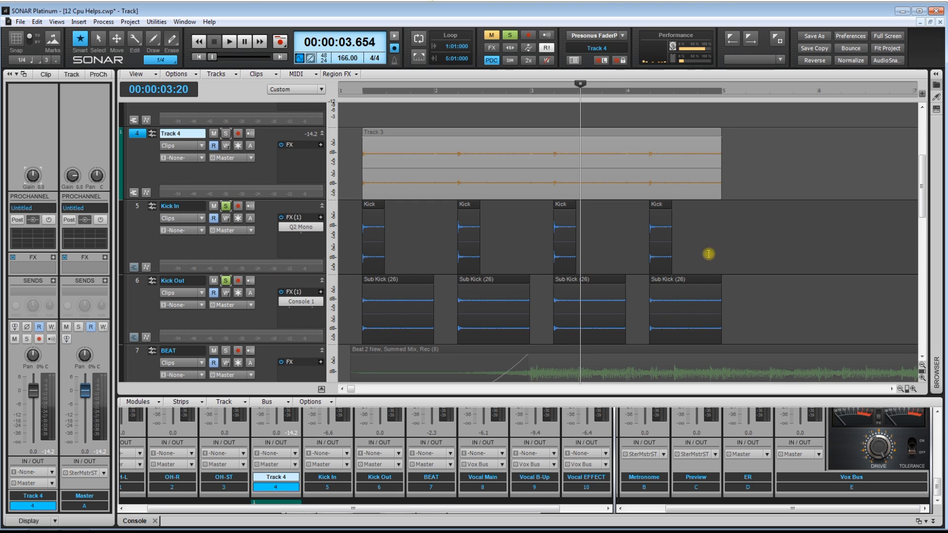
drag(721, 251, 373, 296)
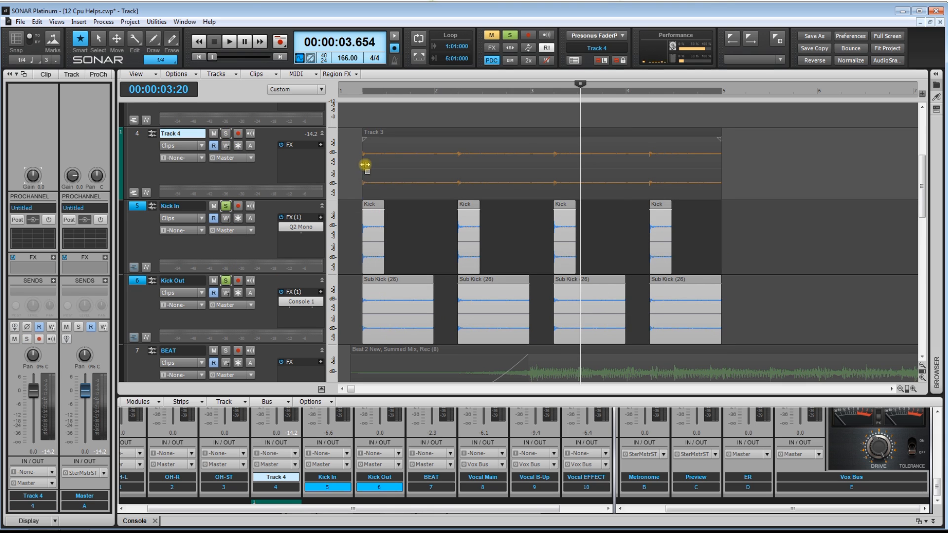
click(356, 121)
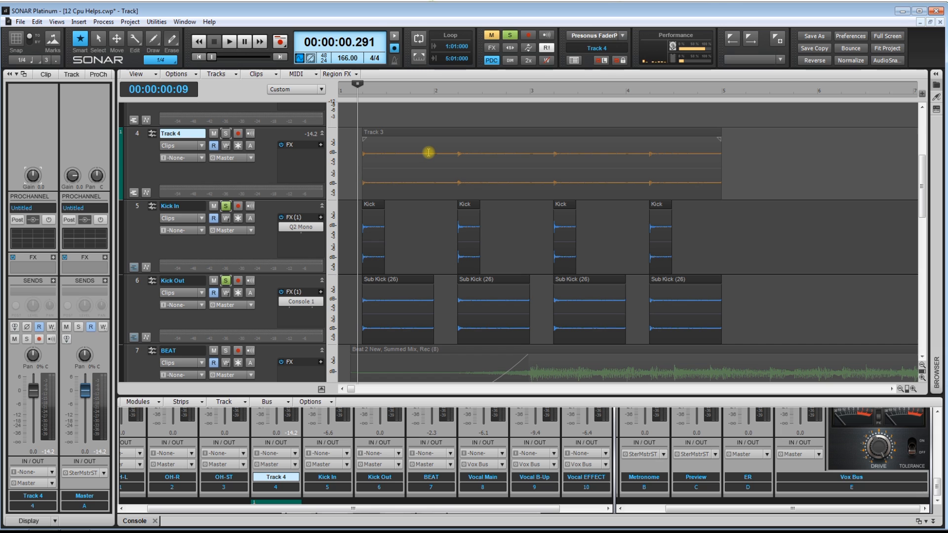
key(space)
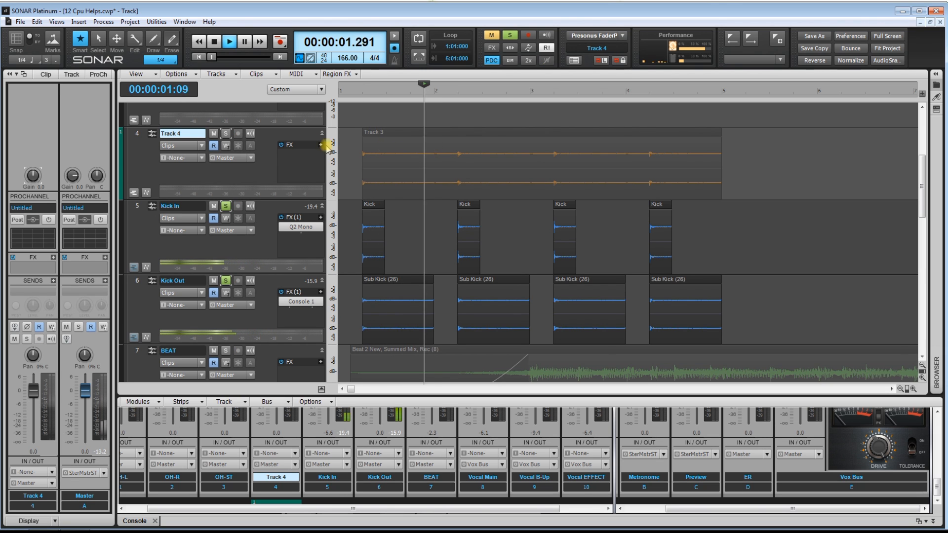
key(space)
Solo only Track 4 again and play the bounced kick from just before its clip
click(227, 134)
click(226, 206)
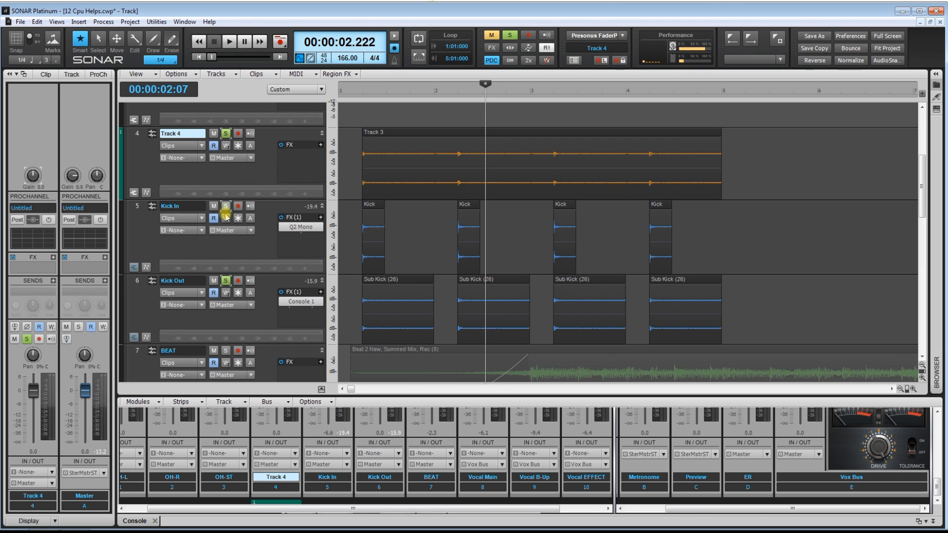
click(226, 281)
click(355, 119)
key(space)
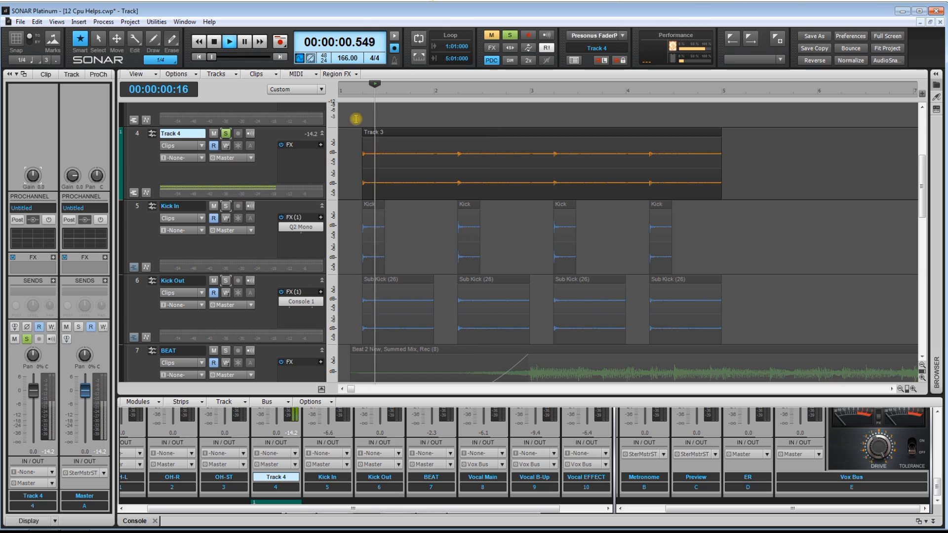
key(space)
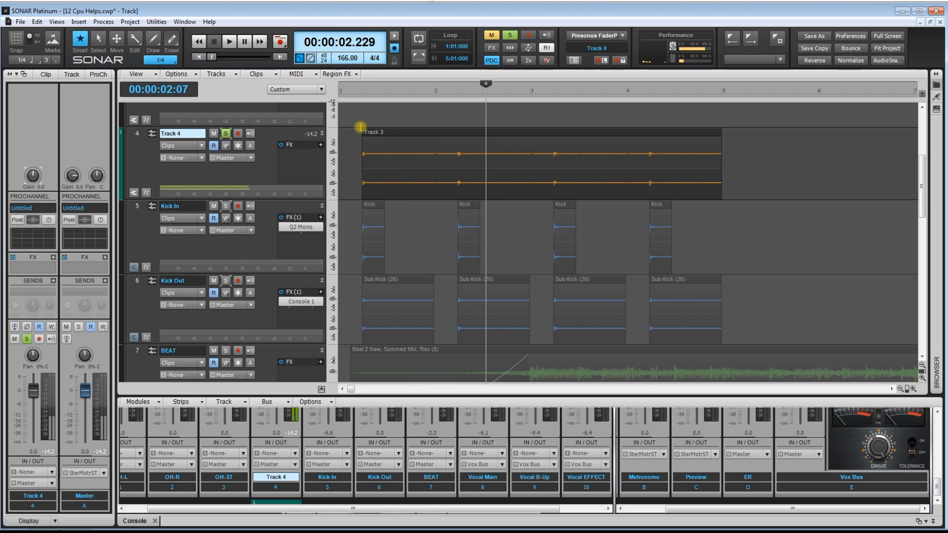
Review the source kick clips against the bounced Track 4 clip and return the playhead to just before them
drag(361, 129, 402, 161)
drag(351, 218, 759, 296)
drag(738, 151, 467, 168)
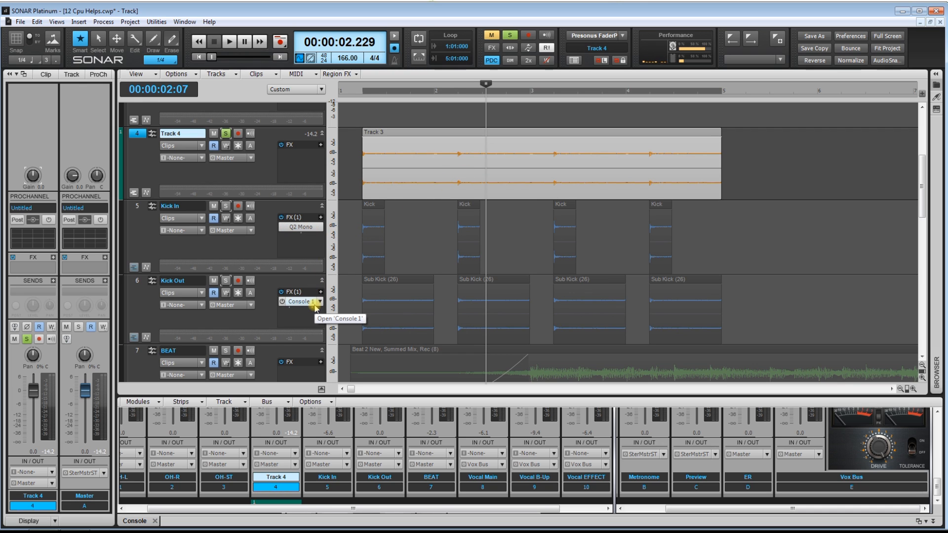
click(350, 161)
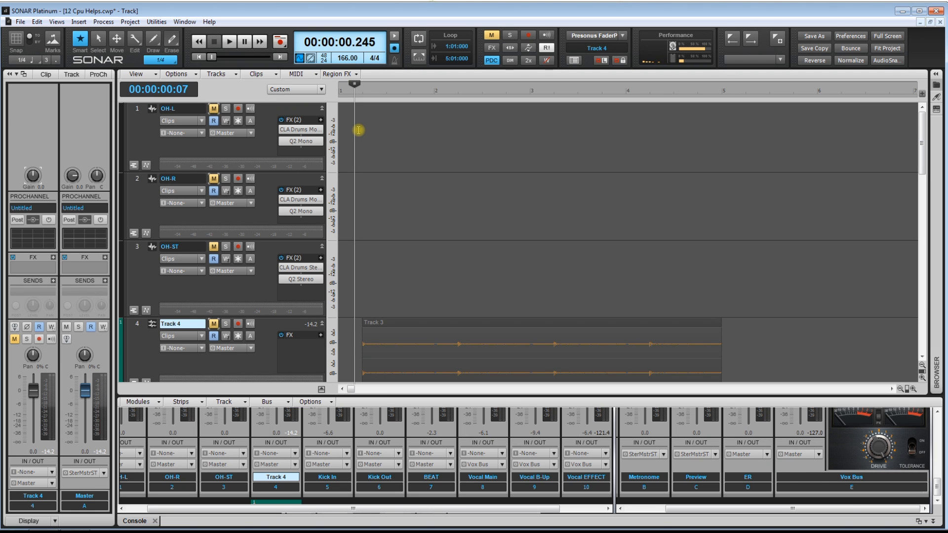
Select the OH-L and OH-R tracks and view the CLA Drums and Q2 Mono effects on OH-L
click(137, 108)
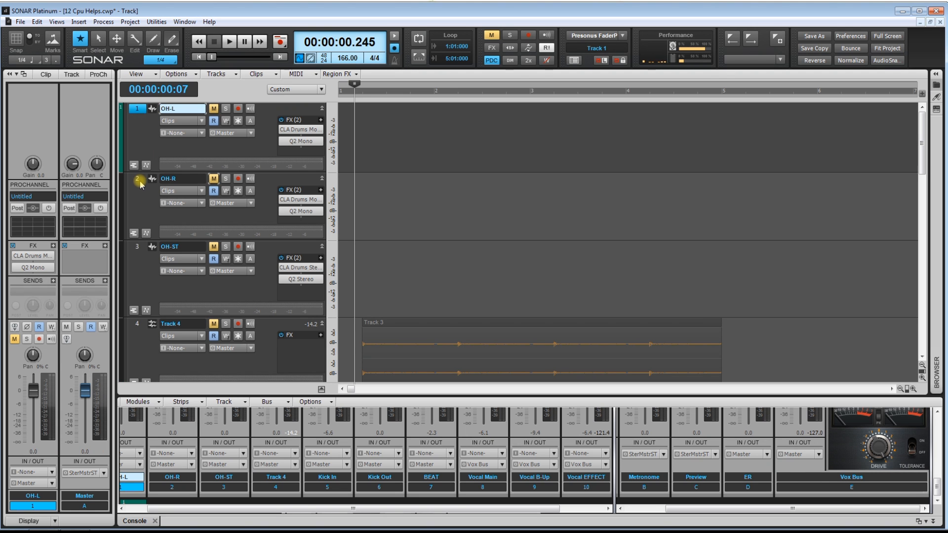
ctrl+click(140, 180)
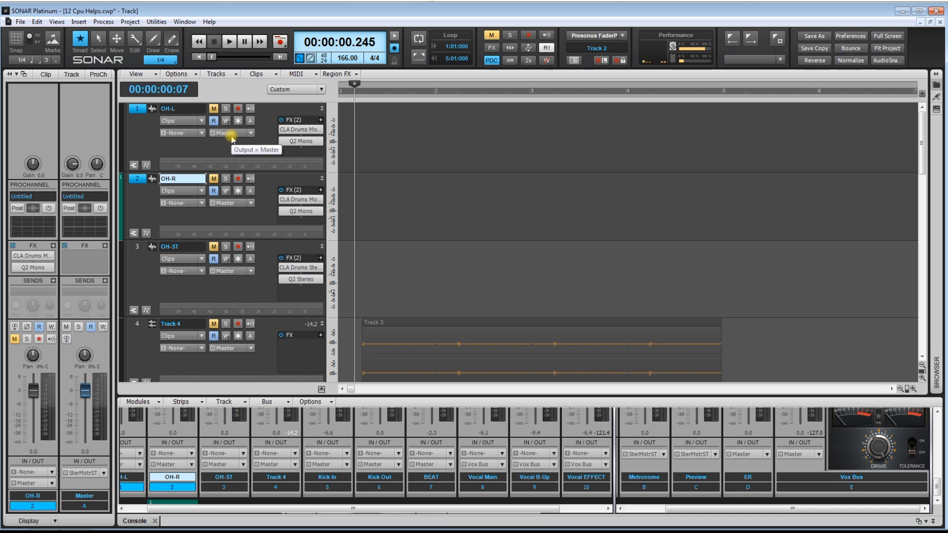
double_click(306, 132)
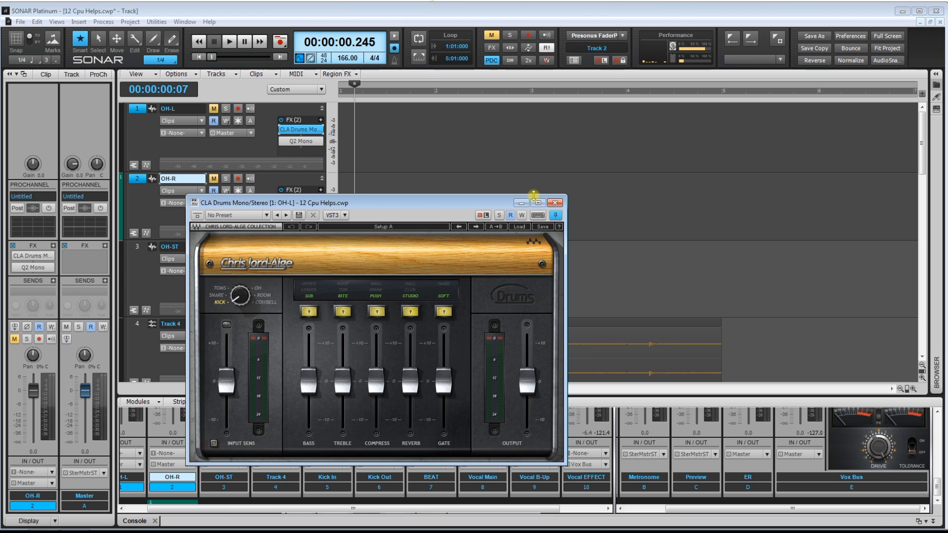
click(554, 198)
double_click(301, 141)
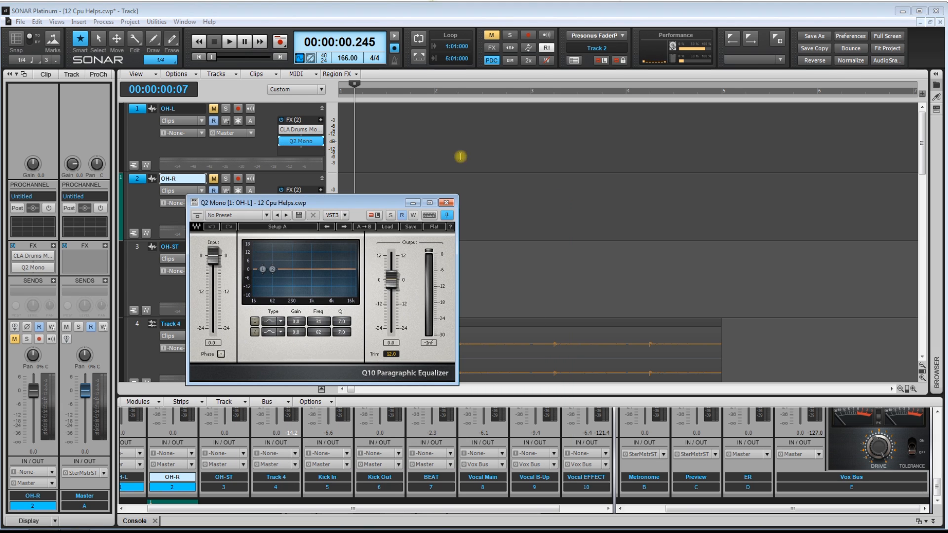
click(438, 200)
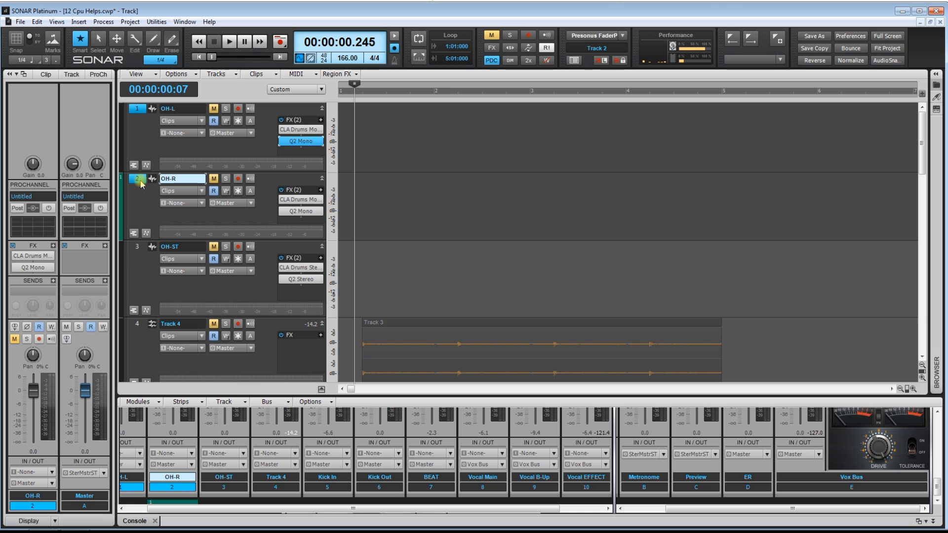
Select the OH-ST track to compare its stereo effects with those of the two mono overhead tracks
click(137, 247)
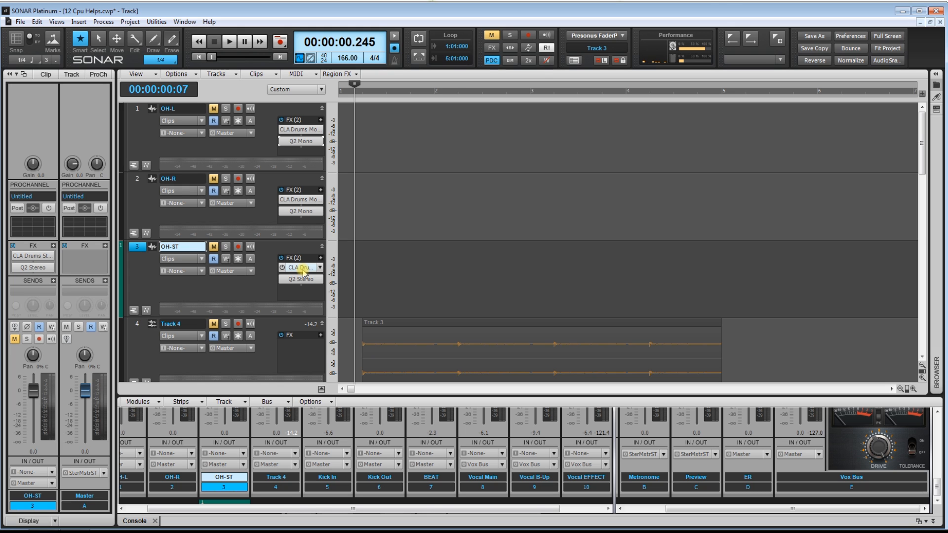
click(138, 248)
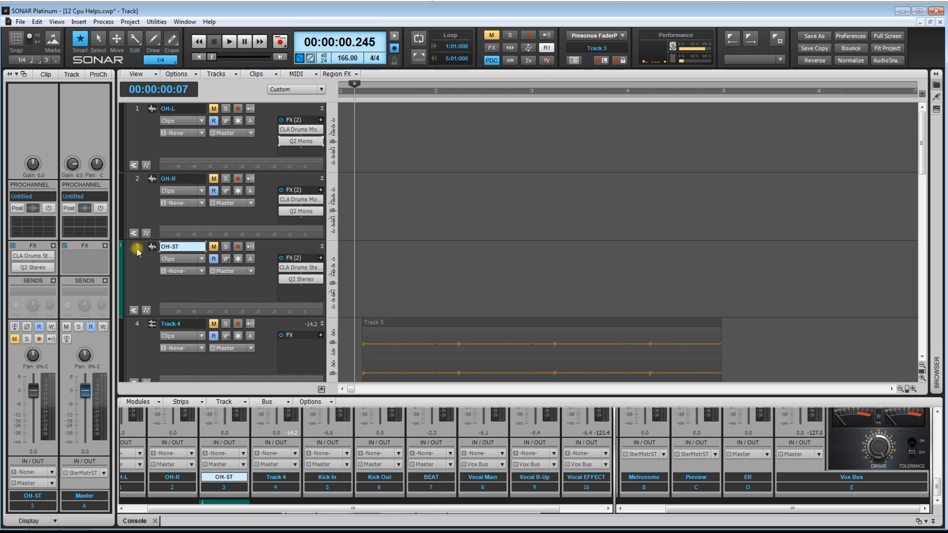
click(138, 248)
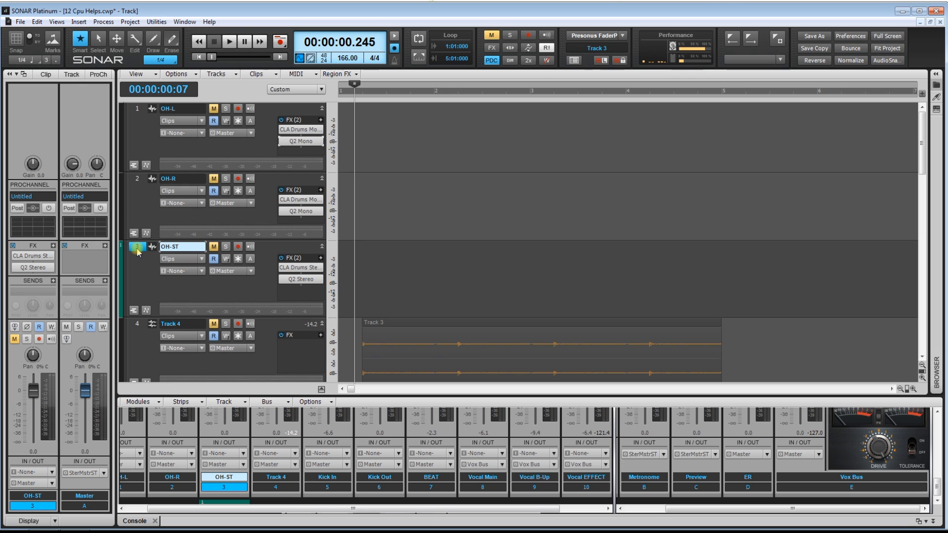